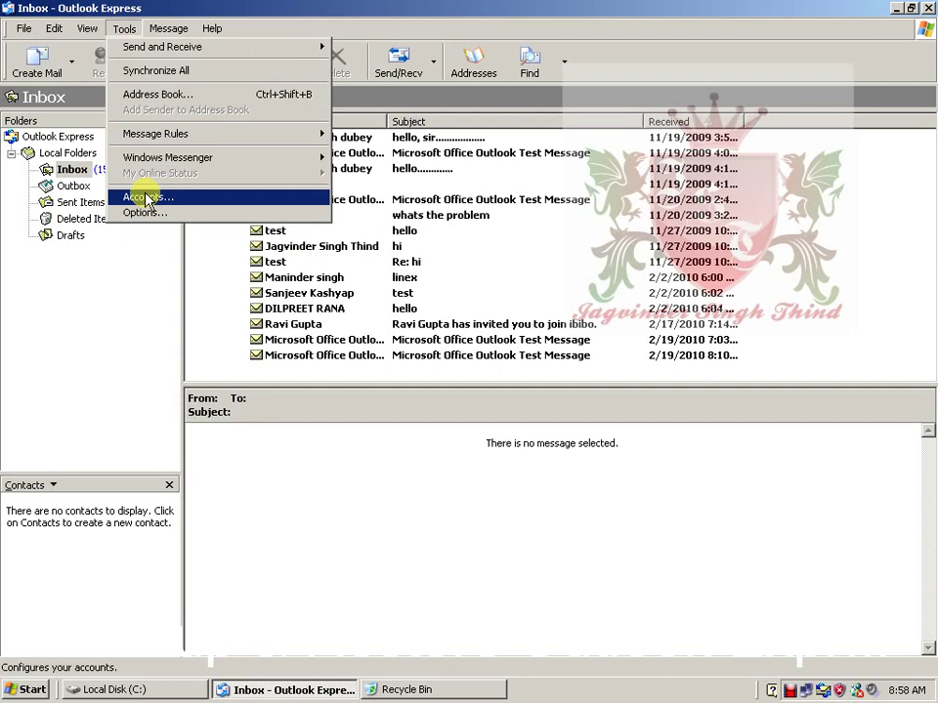
# Copy the full path of the personal message store folder from the Maintenance options, then close the Store Location dialog.
pyautogui.click(147, 200)
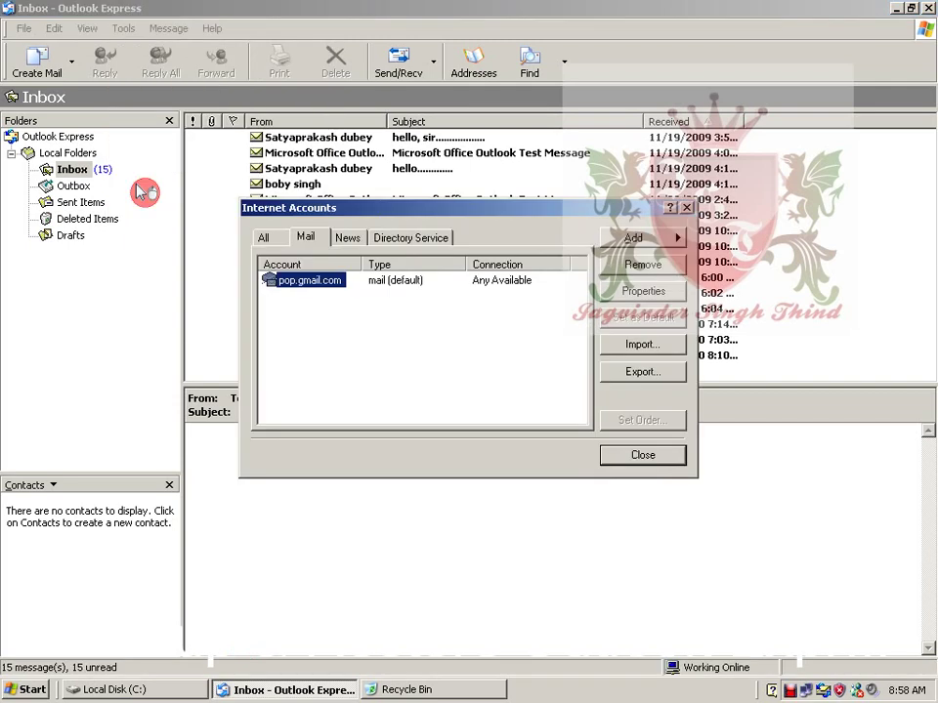
pyautogui.click(643, 454)
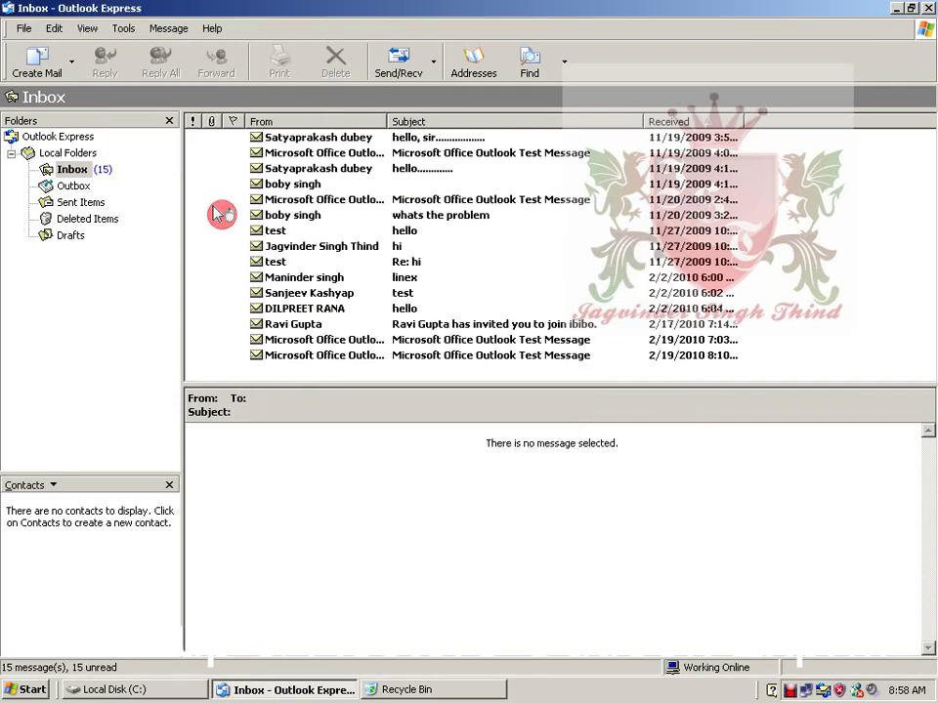
pyautogui.click(124, 29)
pyautogui.click(146, 212)
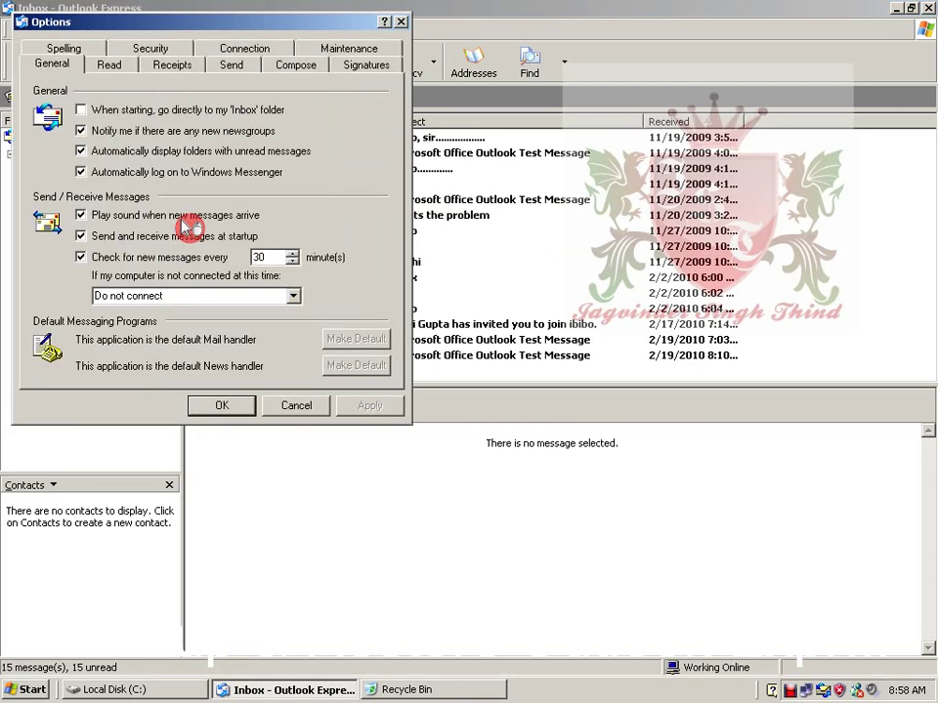
pyautogui.click(351, 51)
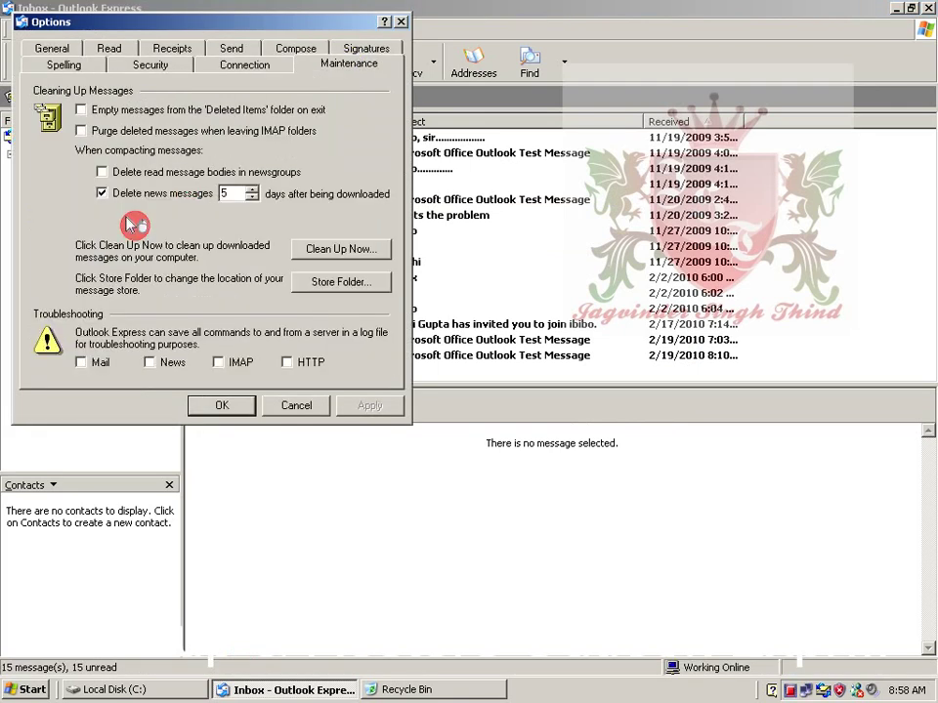
pyautogui.click(317, 285)
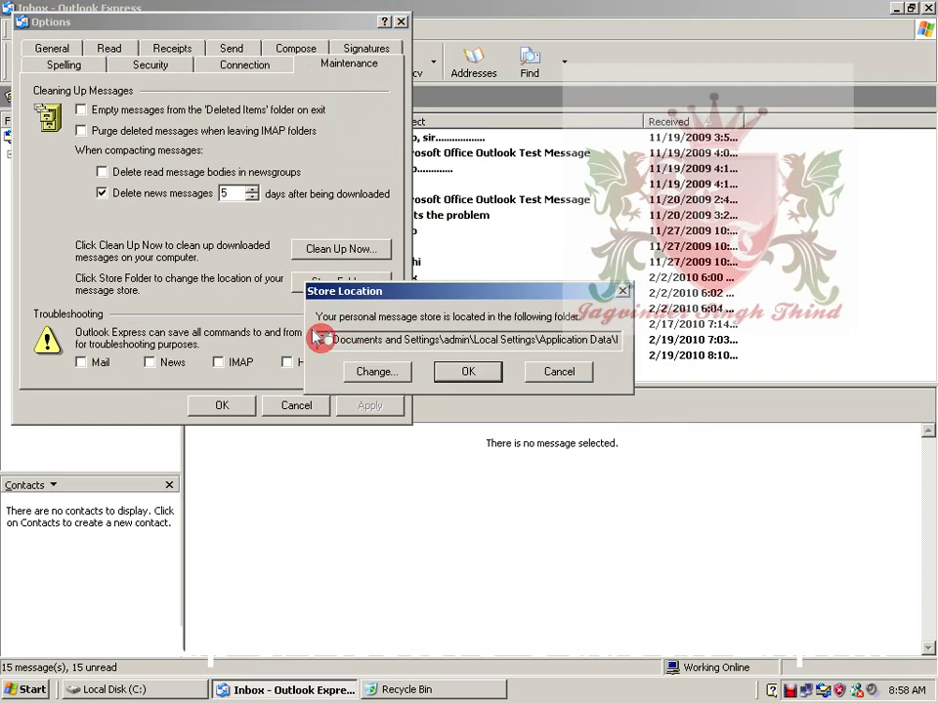
pyautogui.moveTo(314, 337); pyautogui.dragTo(664, 339)
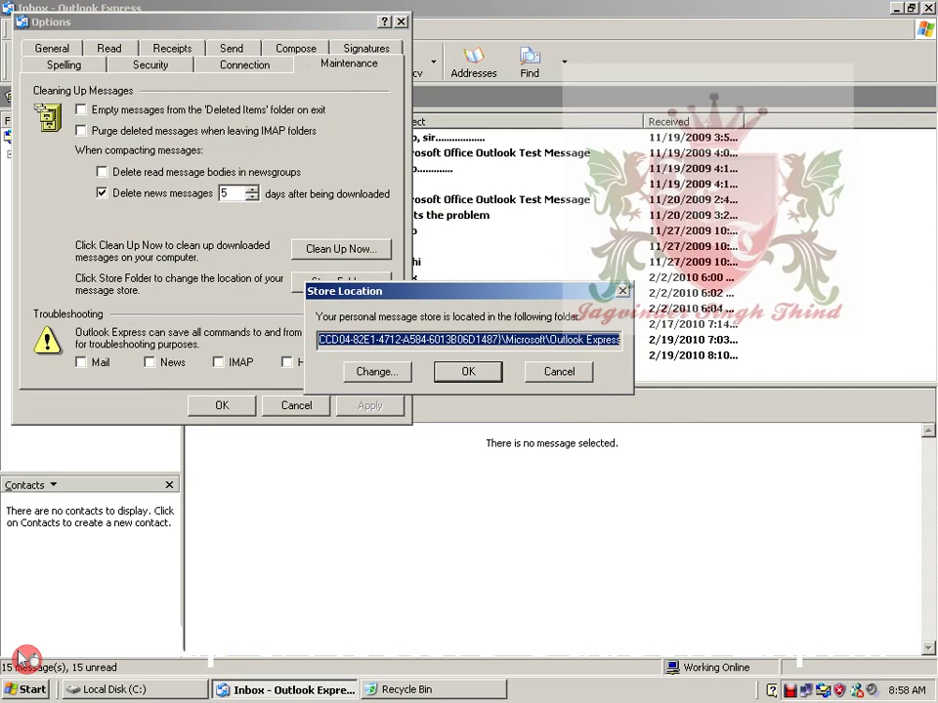
pyautogui.click(468, 371)
# Open the message store folder by running the copied path in the Windows Run dialog, replacing the previous entry.
pyautogui.press('super')
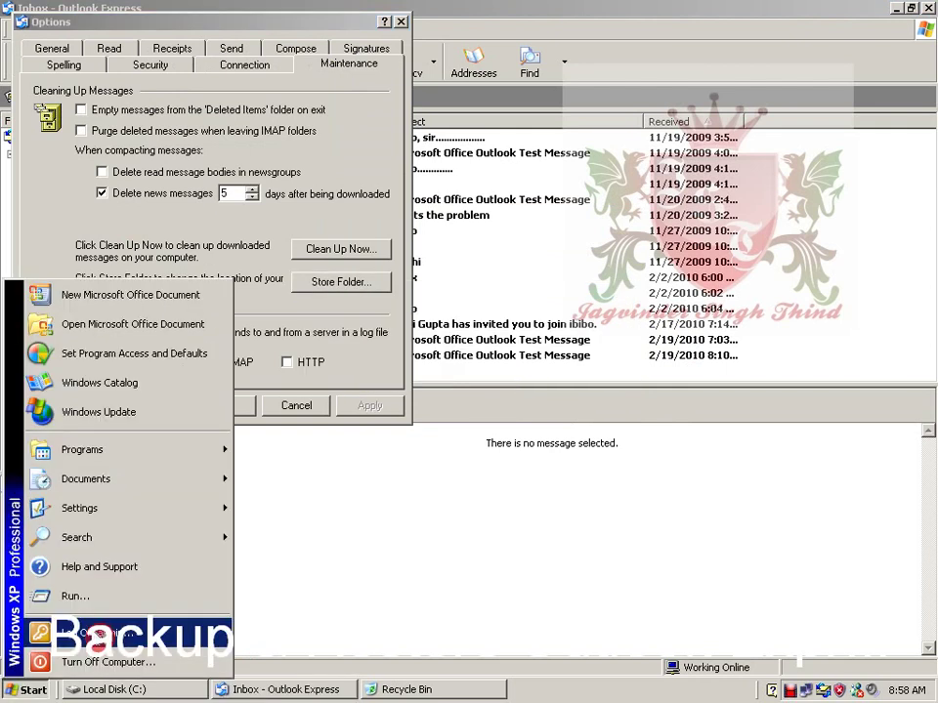
pyautogui.click(130, 593)
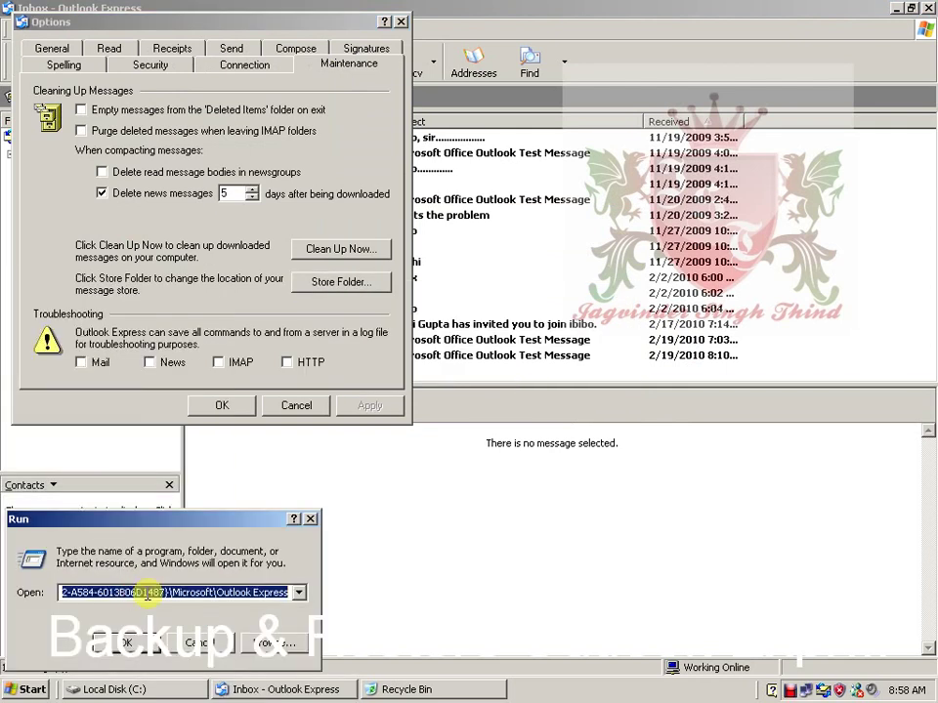
pyautogui.press('Delete')
pyautogui.rightClick(144, 593)
pyautogui.click(177, 542)
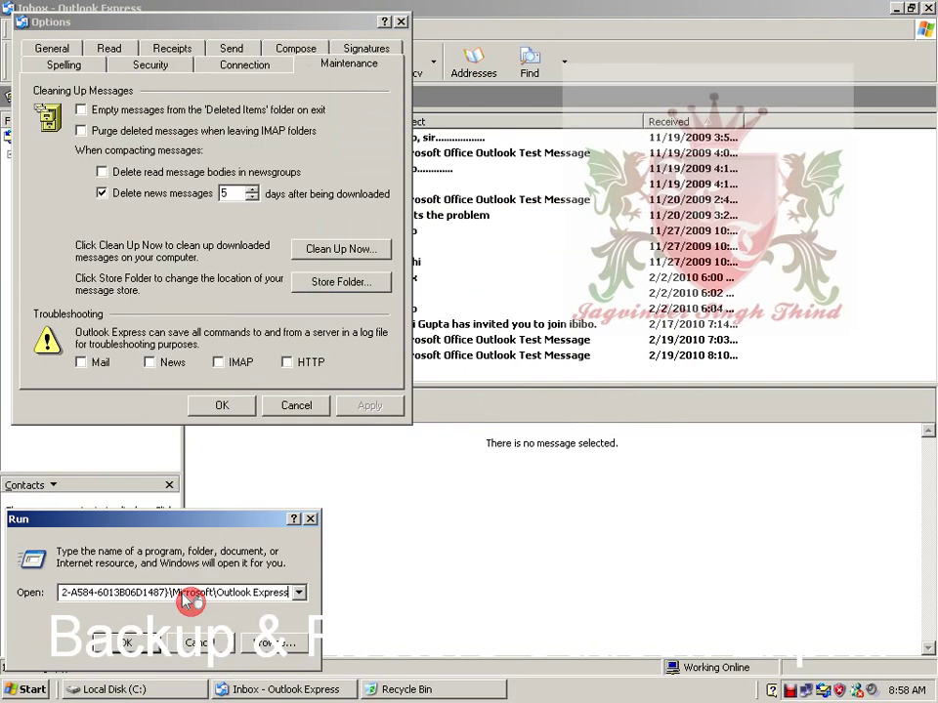
pyautogui.press('Return')
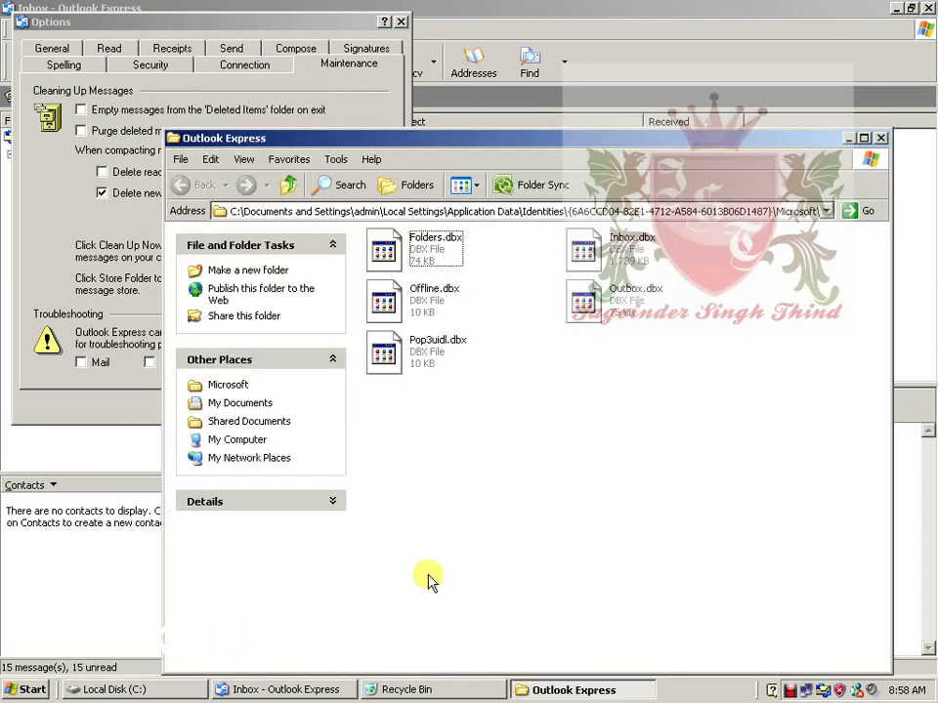
# Copy all the .dbx files in the Outlook Express store folder.
pyautogui.hotkey('ctrl', 'a')
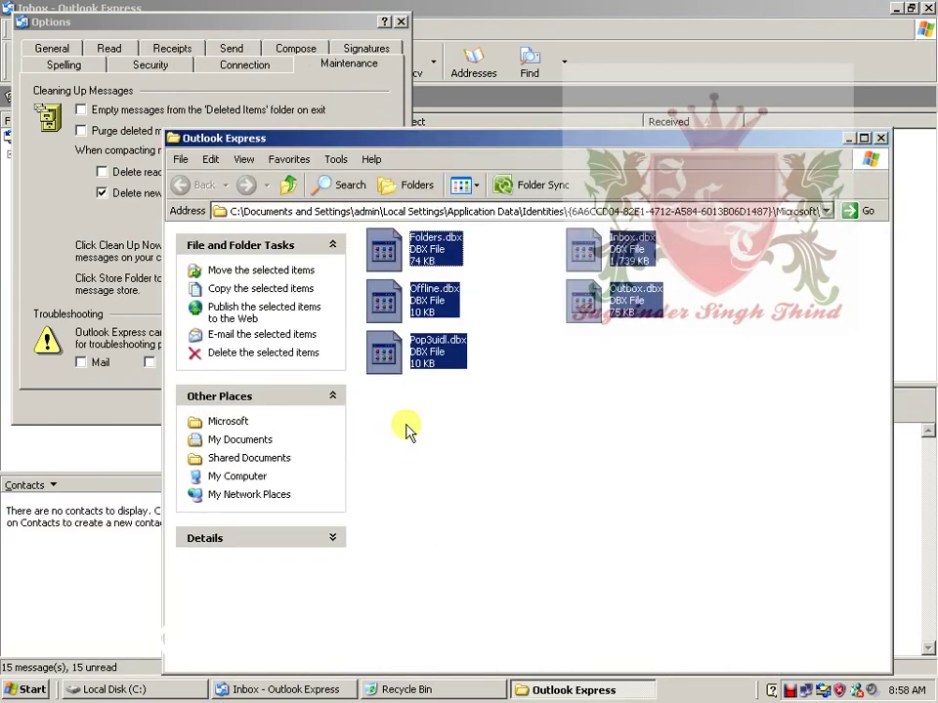
pyautogui.rightClick(425, 353)
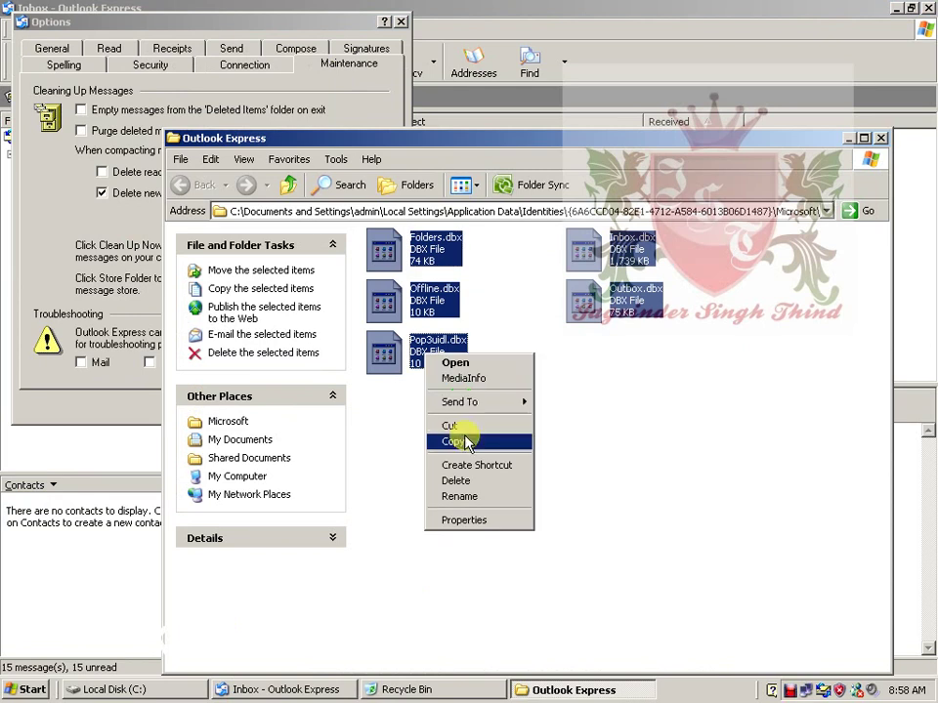
pyautogui.click(466, 442)
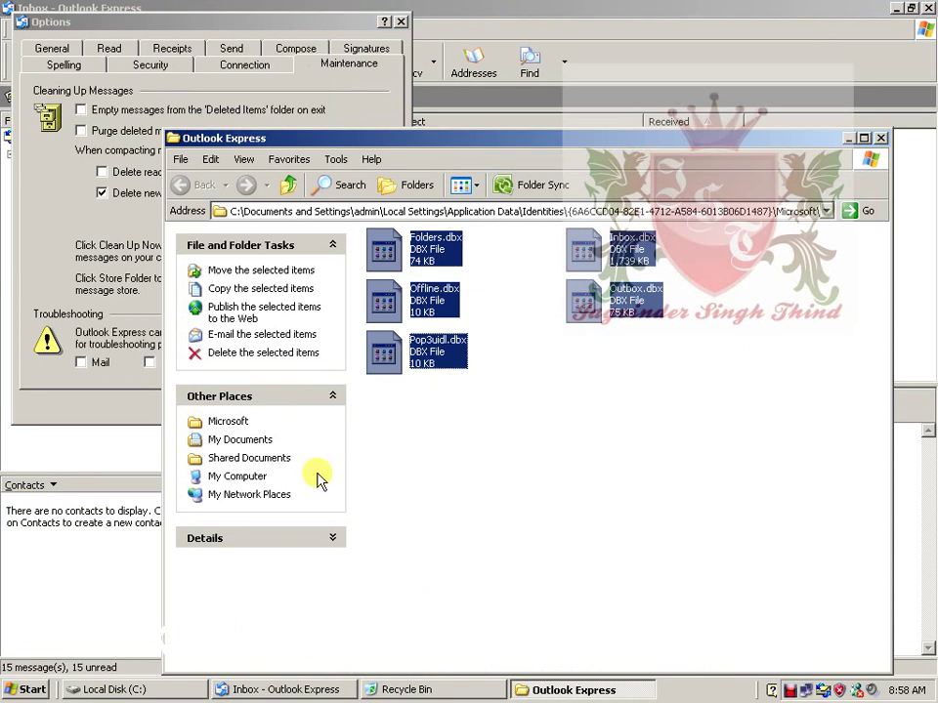
# Create a folder named Backup in the root of Local Disk (C:) and open it.
pyautogui.click(230, 479)
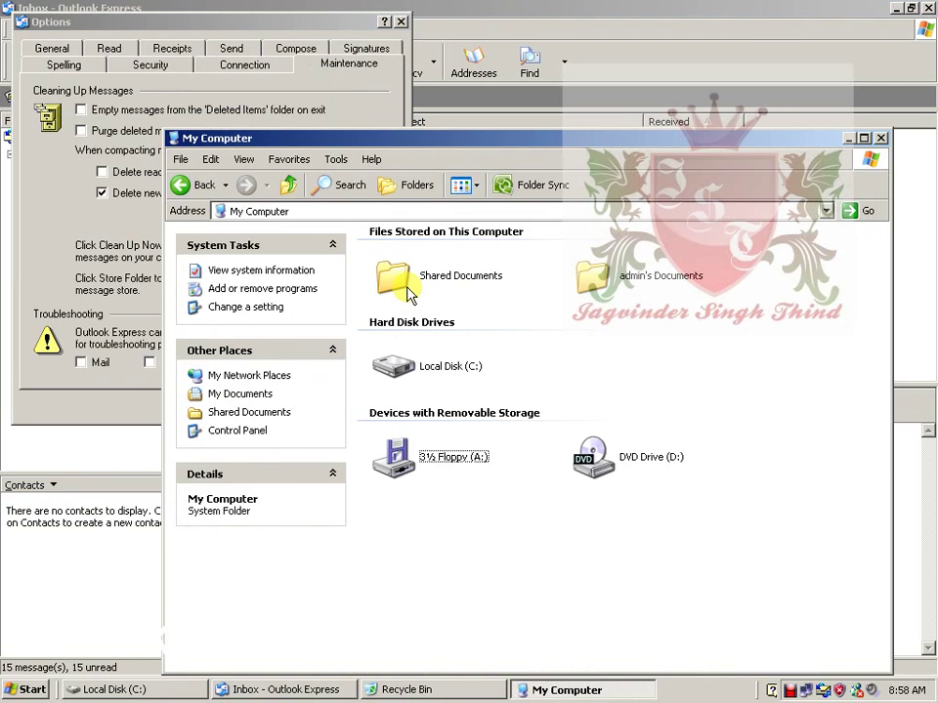
pyautogui.click(451, 367)
pyautogui.doubleClick(451, 367)
pyautogui.rightClick(525, 332)
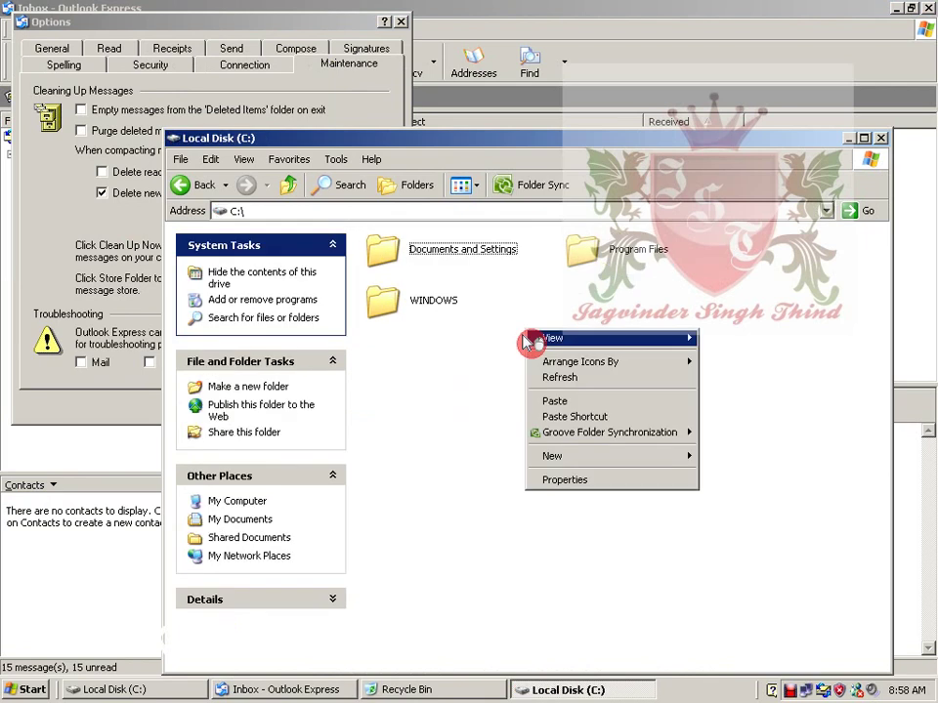
pyautogui.moveTo(617, 456)
pyautogui.click(739, 457)
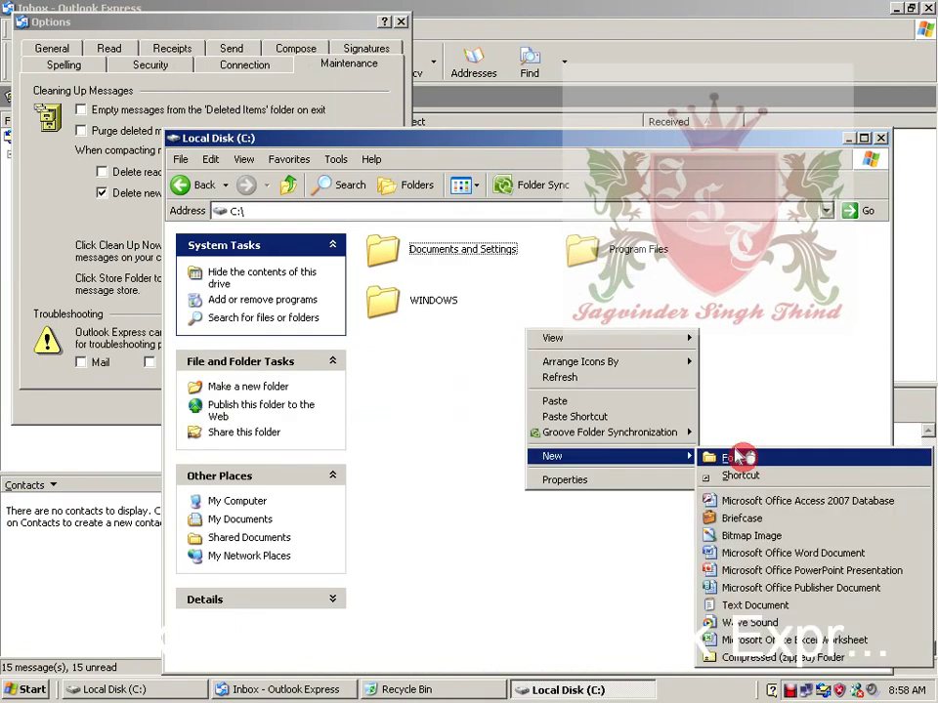
pyautogui.write('Bac')
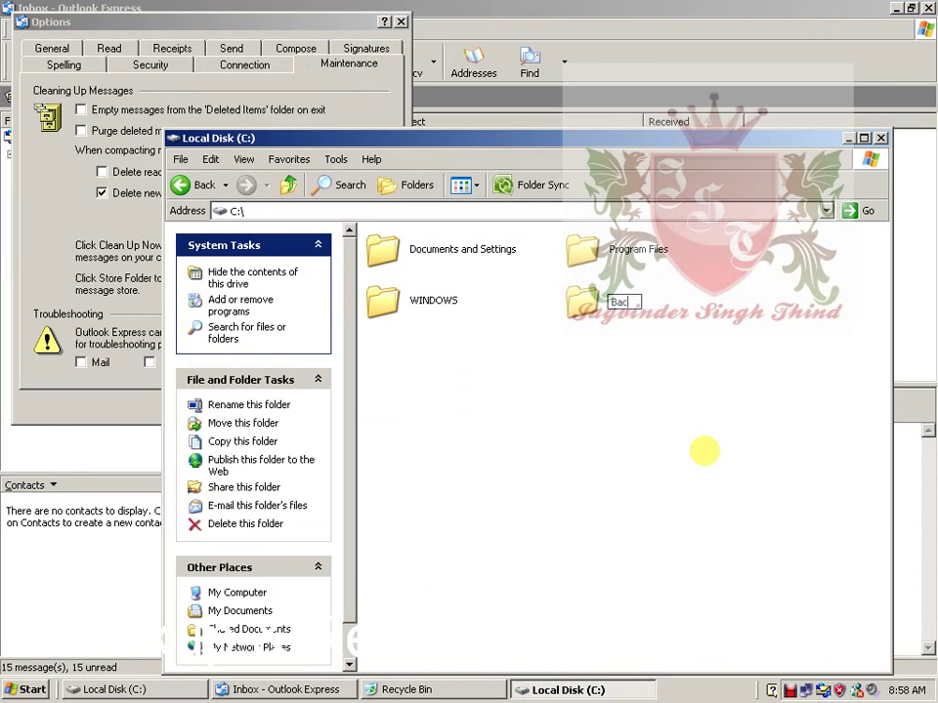
pyautogui.write('kup')
pyautogui.press('Return')
pyautogui.press('Return')
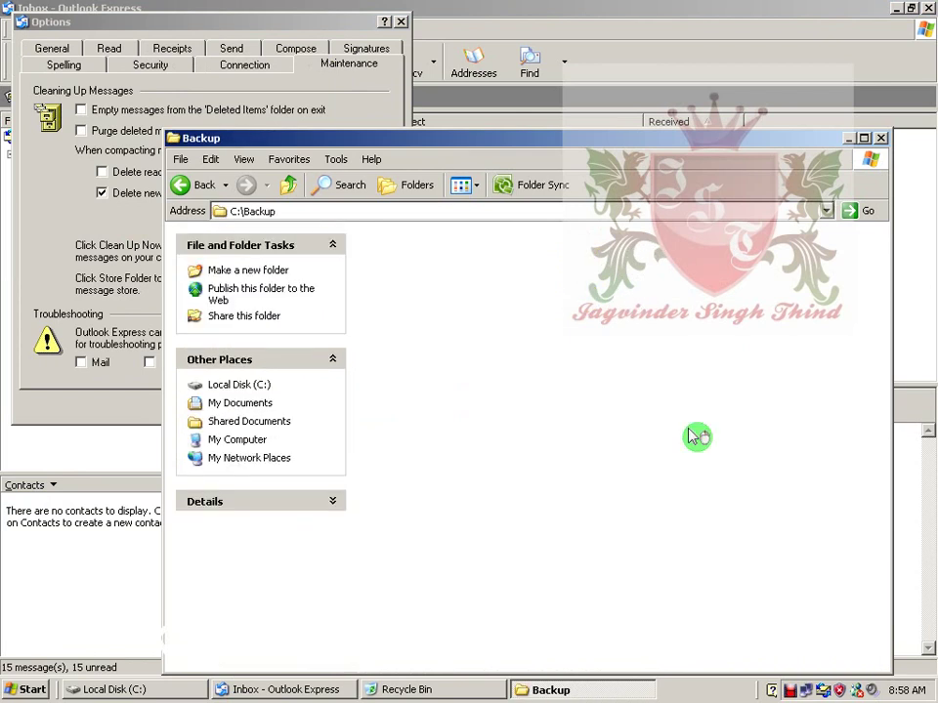
# Paste the copied .dbx files into C:\Backup and minimize the folder window.
pyautogui.rightClick(696, 438)
pyautogui.click(758, 534)
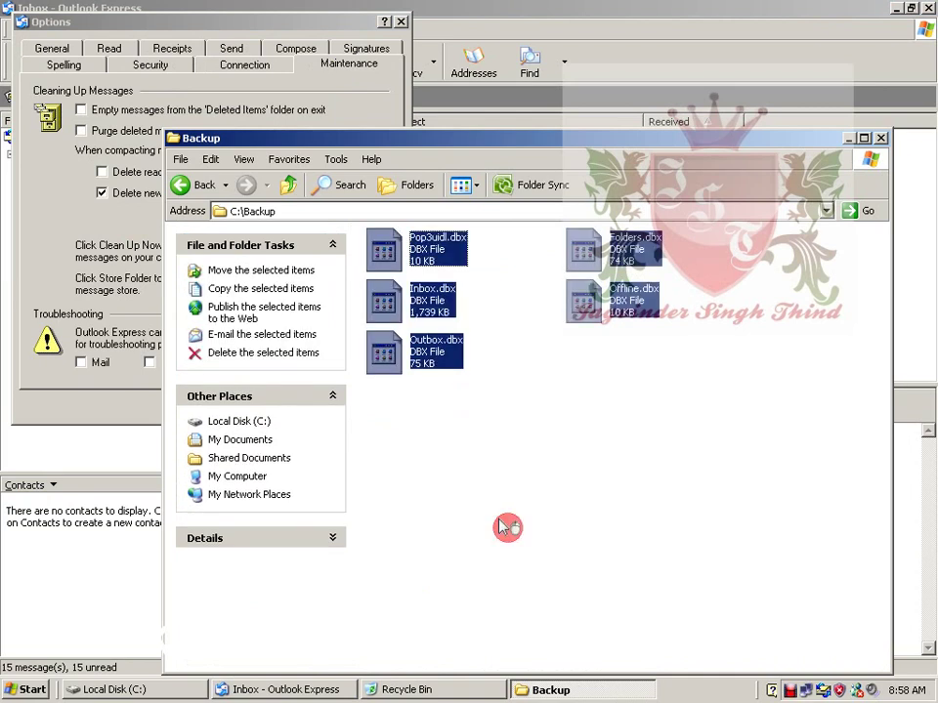
pyautogui.click(848, 139)
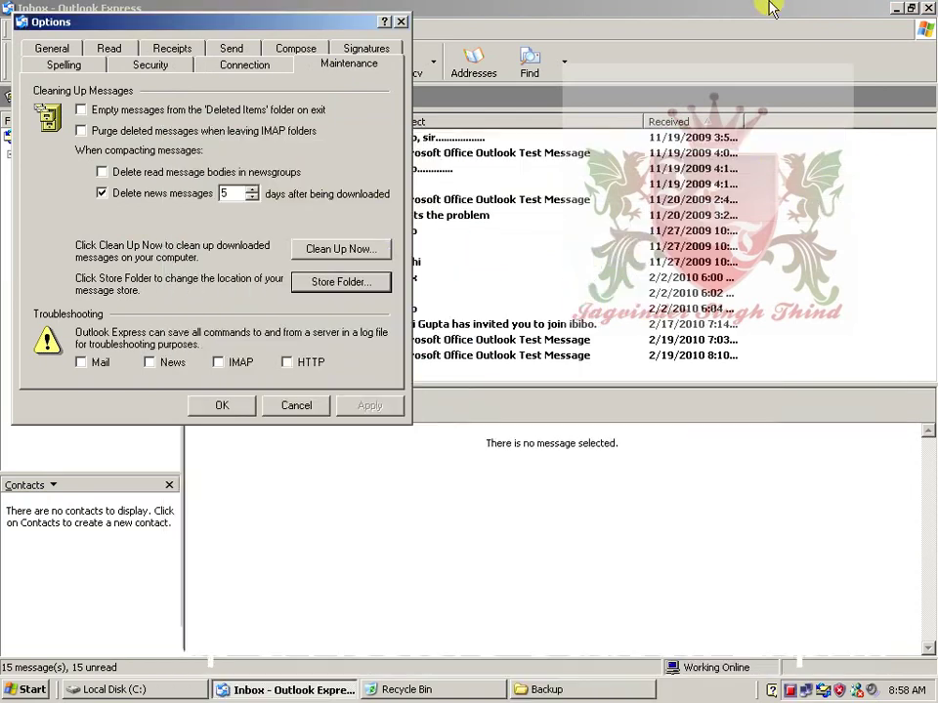
# Close the Recycle Bin window and the Outlook Express Options dialog.
pyautogui.rightClick(404, 690)
pyautogui.click(414, 669)
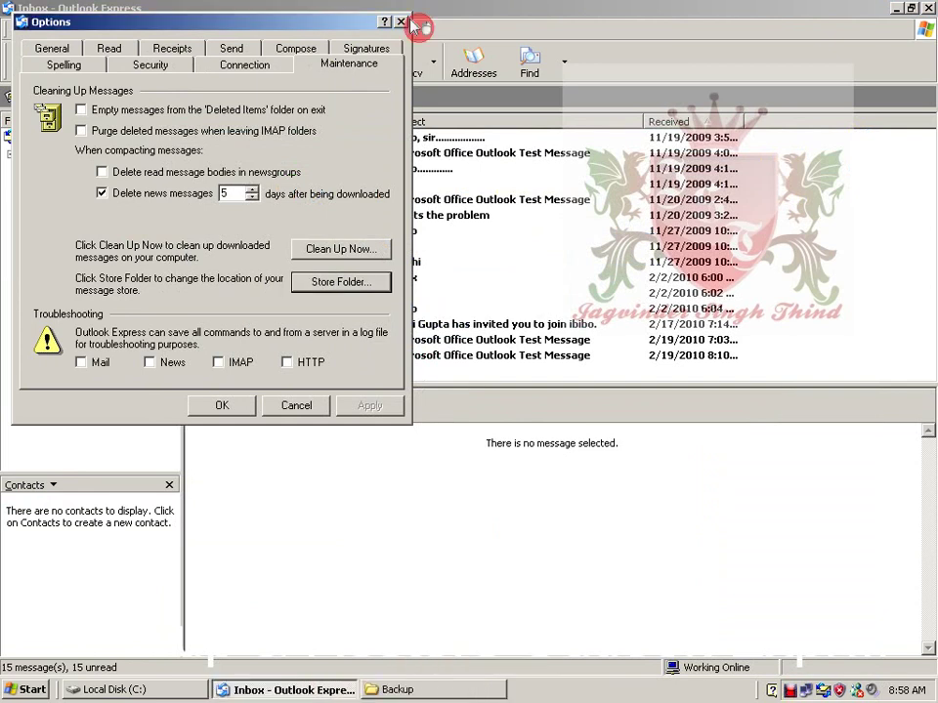
pyautogui.click(221, 405)
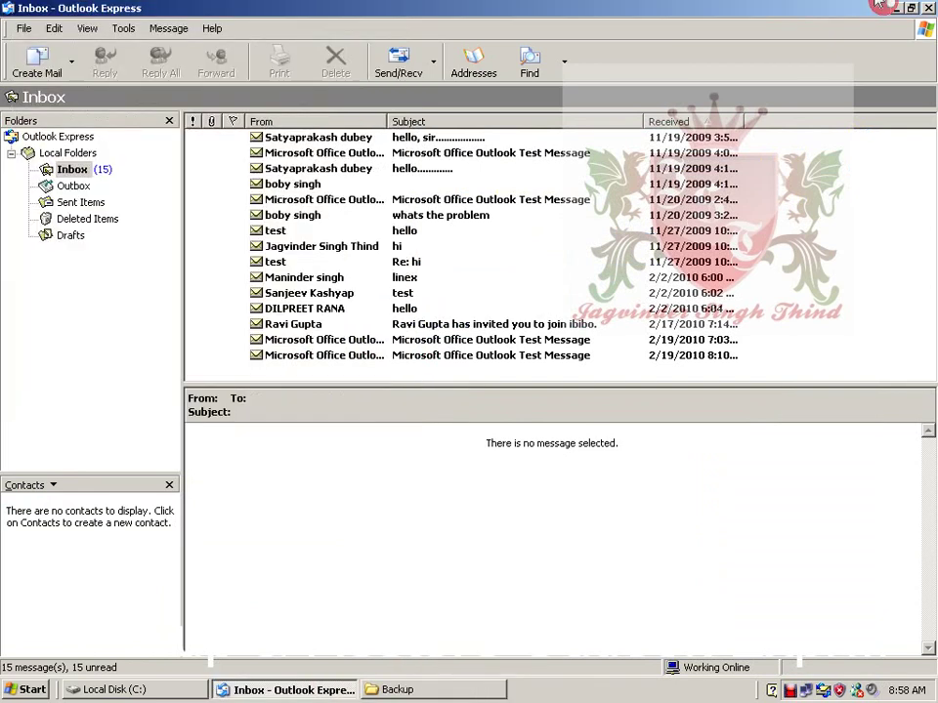
# In the desktop's New Text Document, write "Now Delete all mails", "and try to" and "Restore from backup" on three lines, then minimize Notepad.
pyautogui.click(893, 8)
pyautogui.click(103, 168)
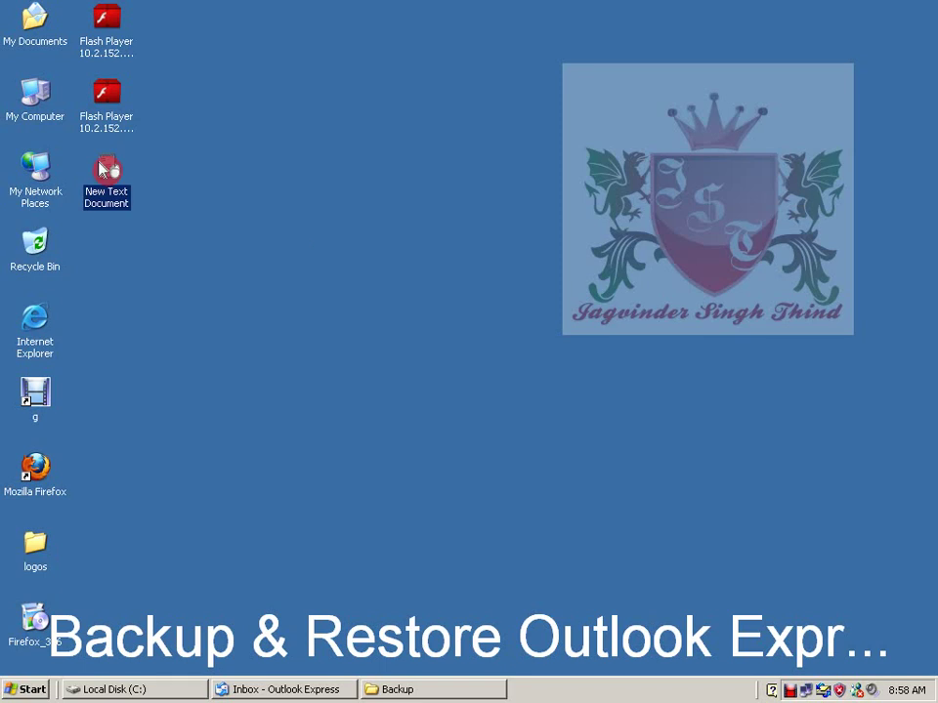
pyautogui.doubleClick(102, 168)
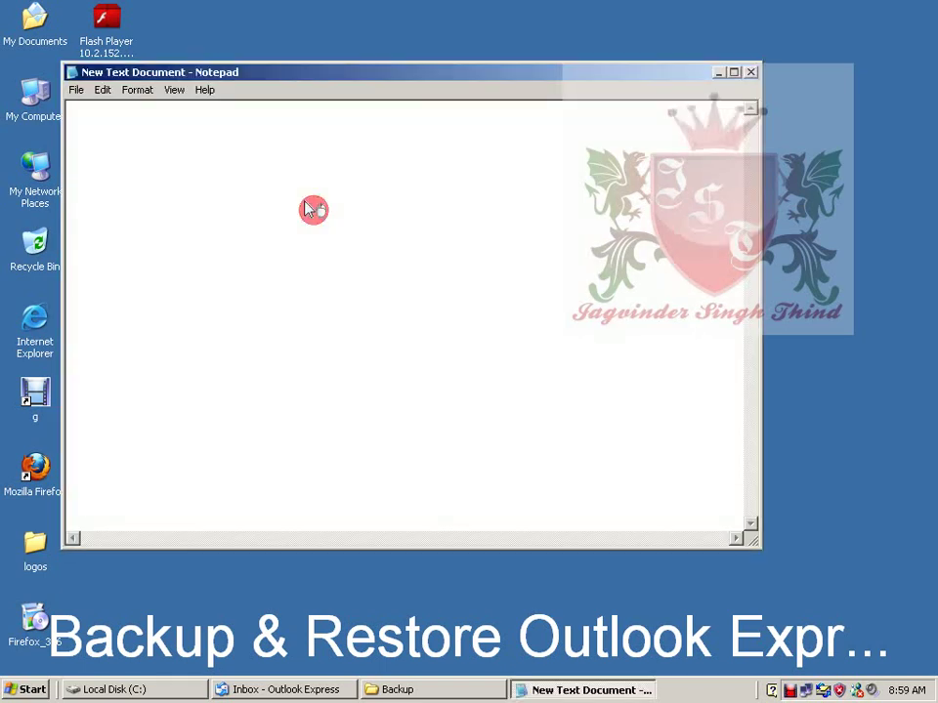
pyautogui.write('Now Delete all mails')
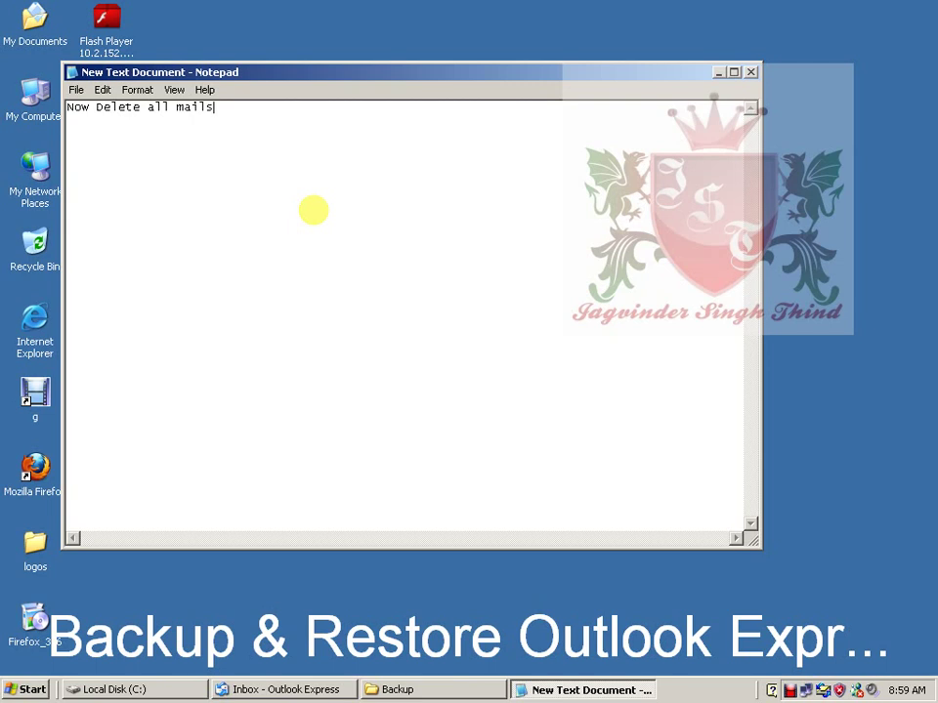
pyautogui.press('Return')
pyautogui.write('and tru')
pyautogui.press('BackSpace')
pyautogui.write('y to')
pyautogui.press('Return')
pyautogui.write('Restore ')
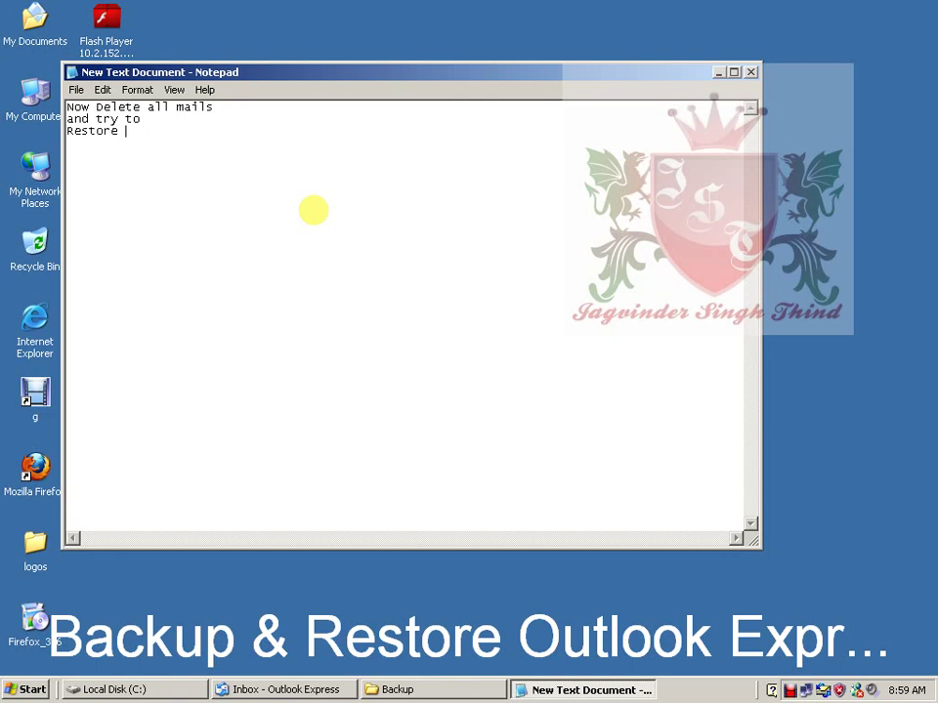
pyautogui.write('from backup')
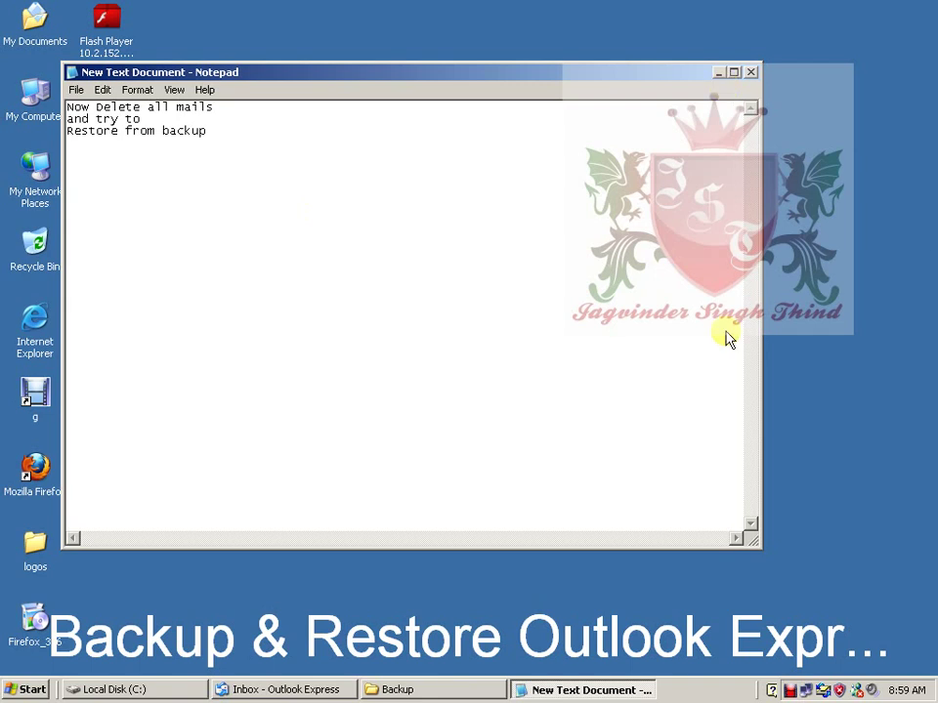
pyautogui.click(584, 689)
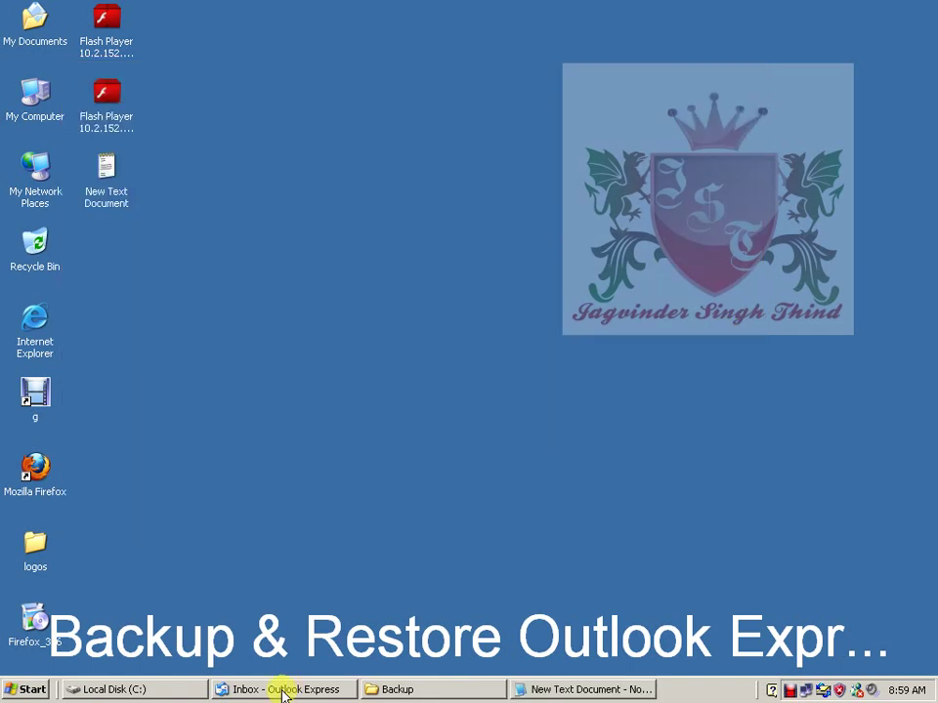
# Switch to Outlook Express and delete all messages in the Inbox, confirming the deletion.
pyautogui.click(283, 690)
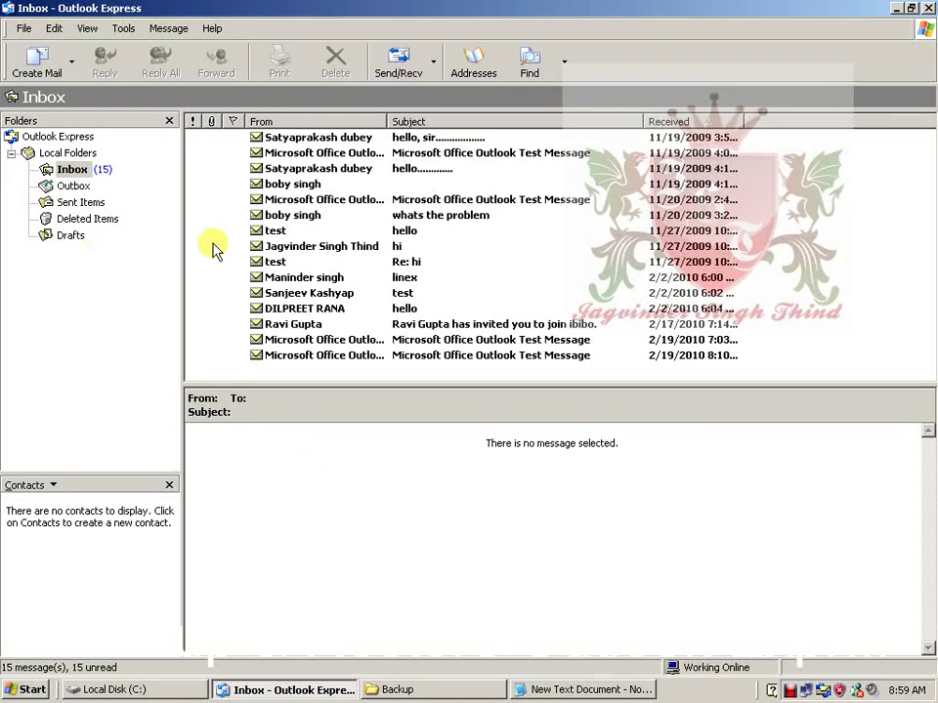
pyautogui.click(309, 185)
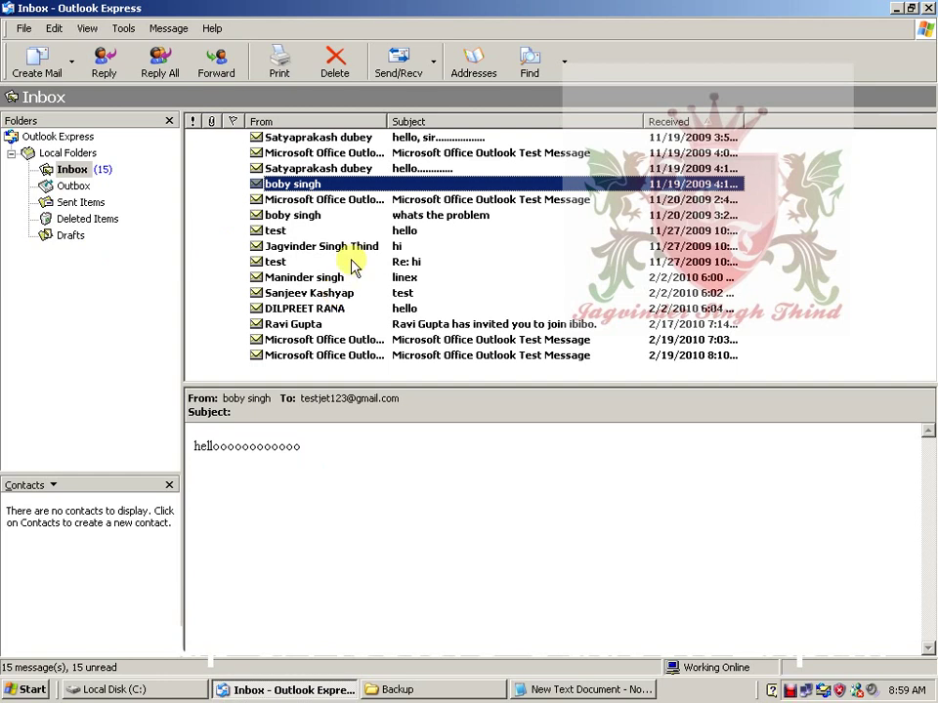
pyautogui.hotkey('ctrl', 'a')
pyautogui.press('Return')
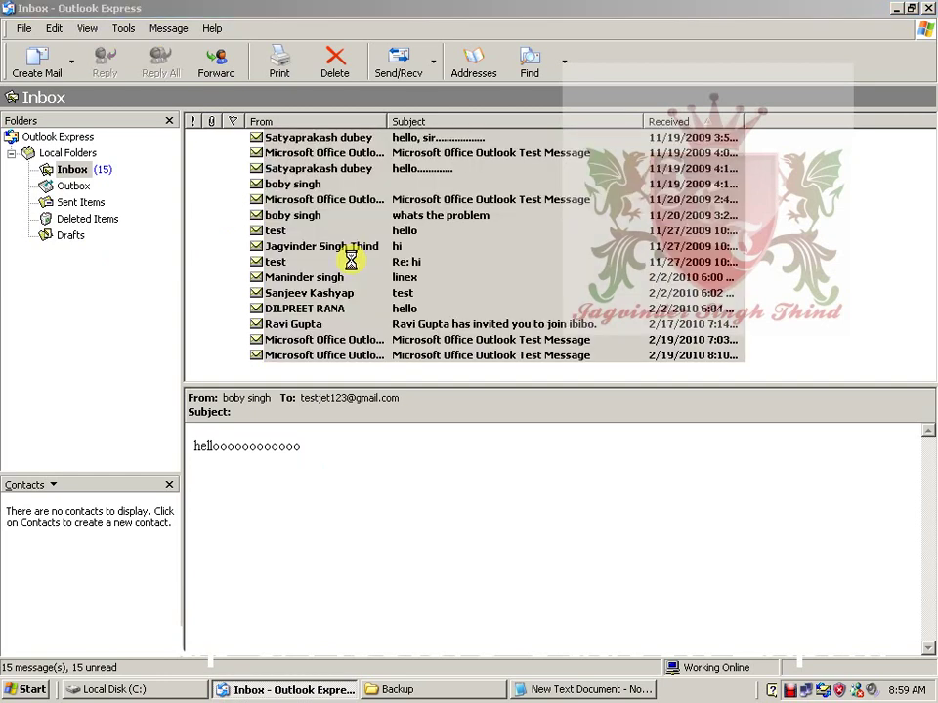
pyautogui.click(433, 389)
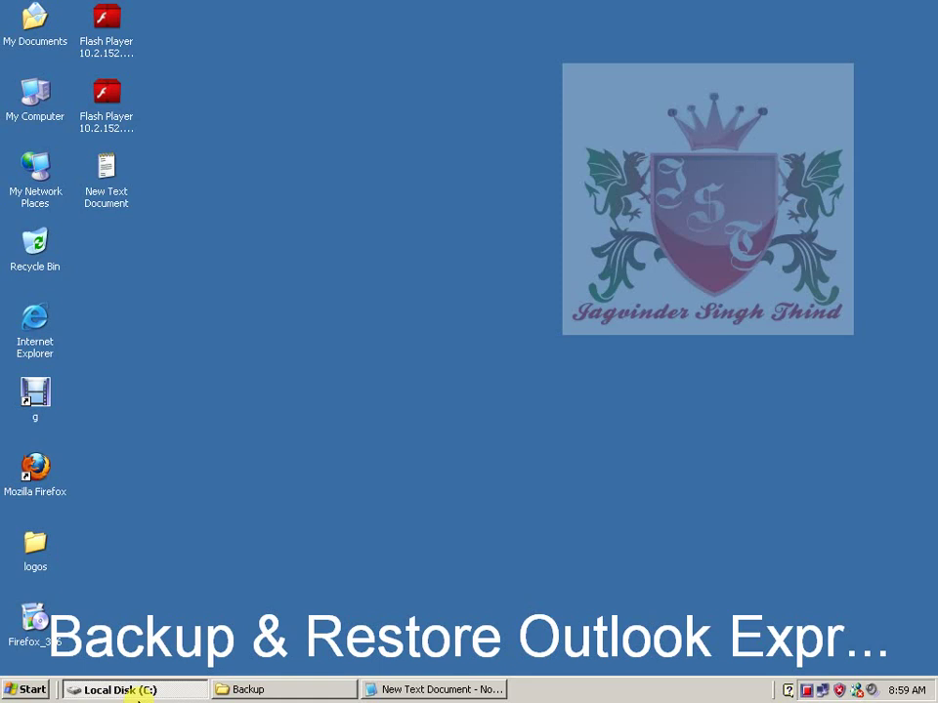
# Start Outlook Express again from the installed programs.
pyautogui.click(29, 687)
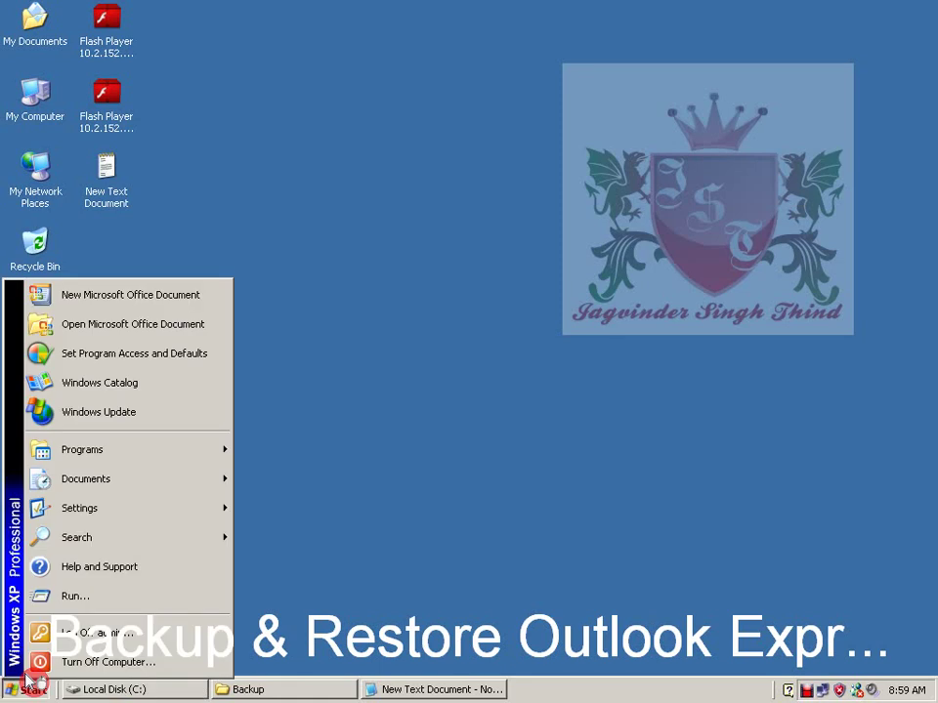
pyautogui.moveTo(84, 454)
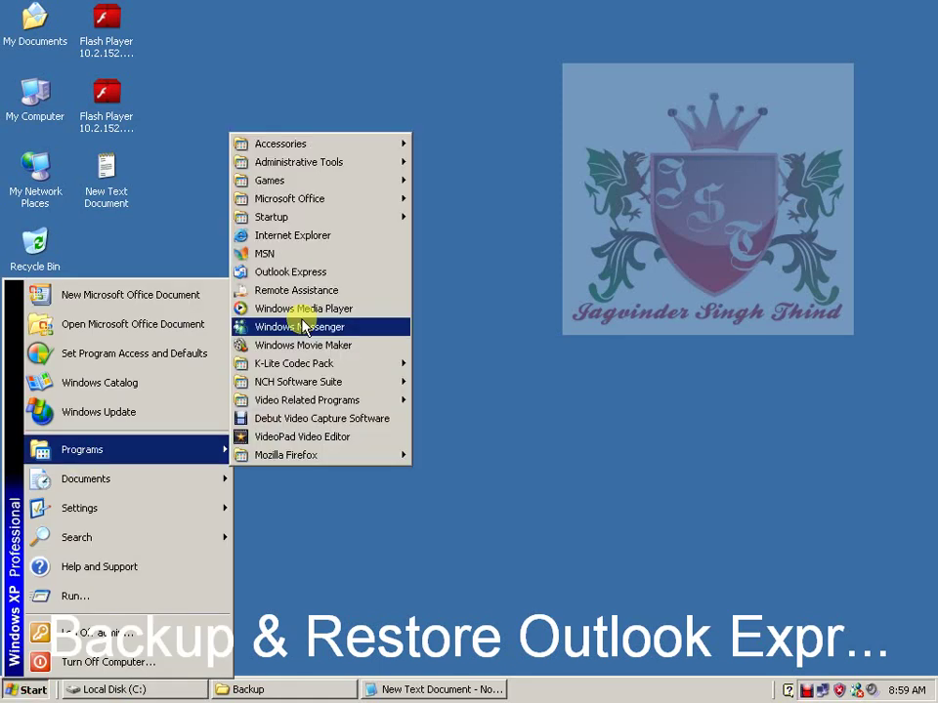
pyautogui.click(359, 273)
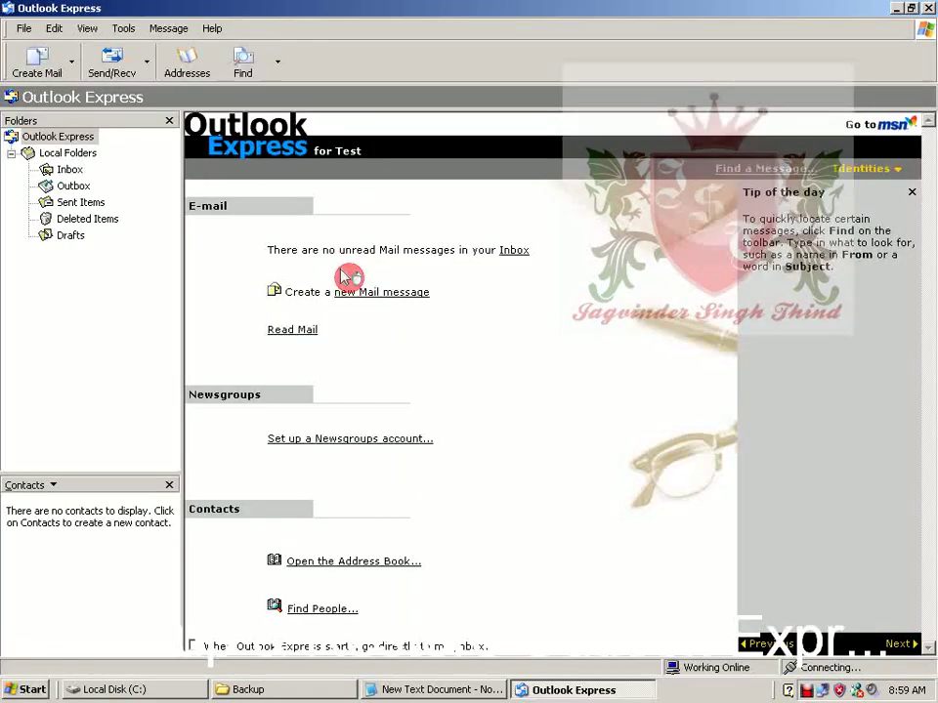
# Check the Inbox for messages, and close Outlook Express together with its send/receive status dialog.
pyautogui.click(70, 169)
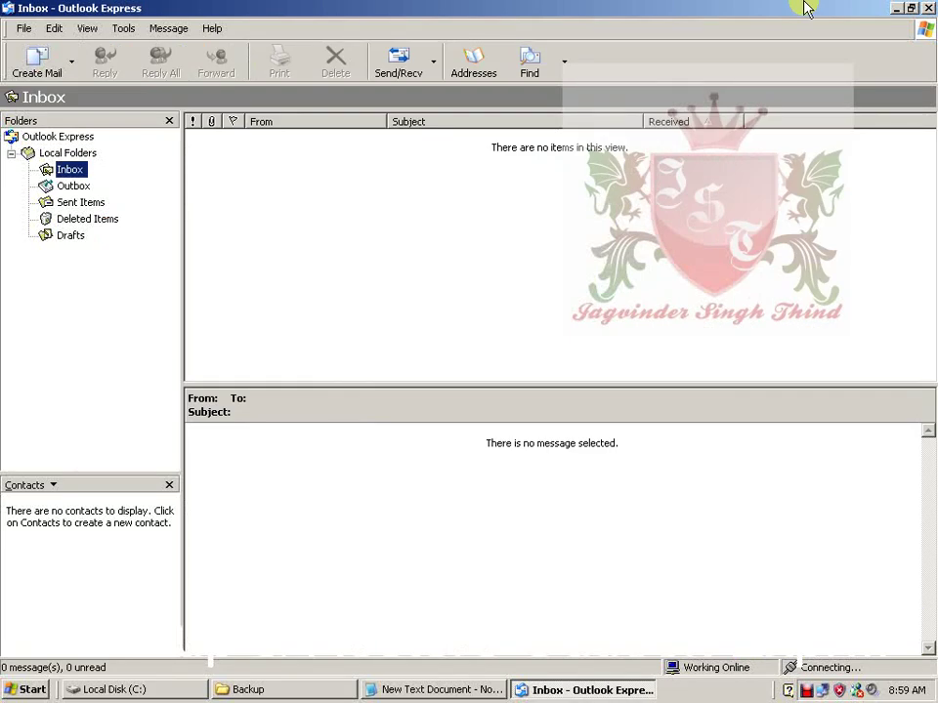
pyautogui.click(925, 9)
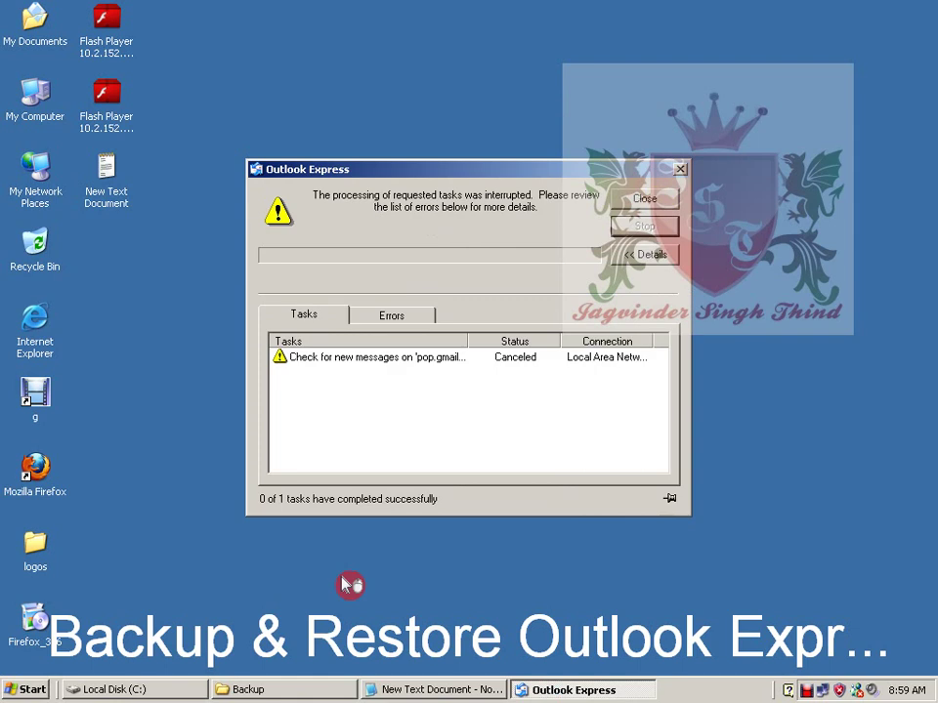
pyautogui.click(680, 170)
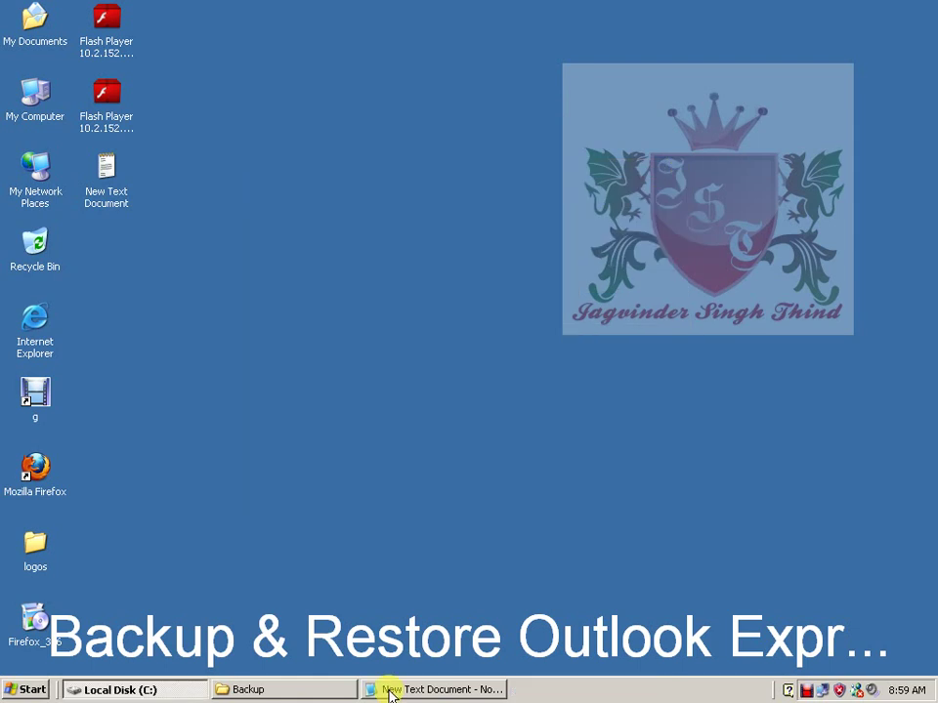
# Copy the selected .dbx files in the C:\Backup folder.
pyautogui.click(299, 694)
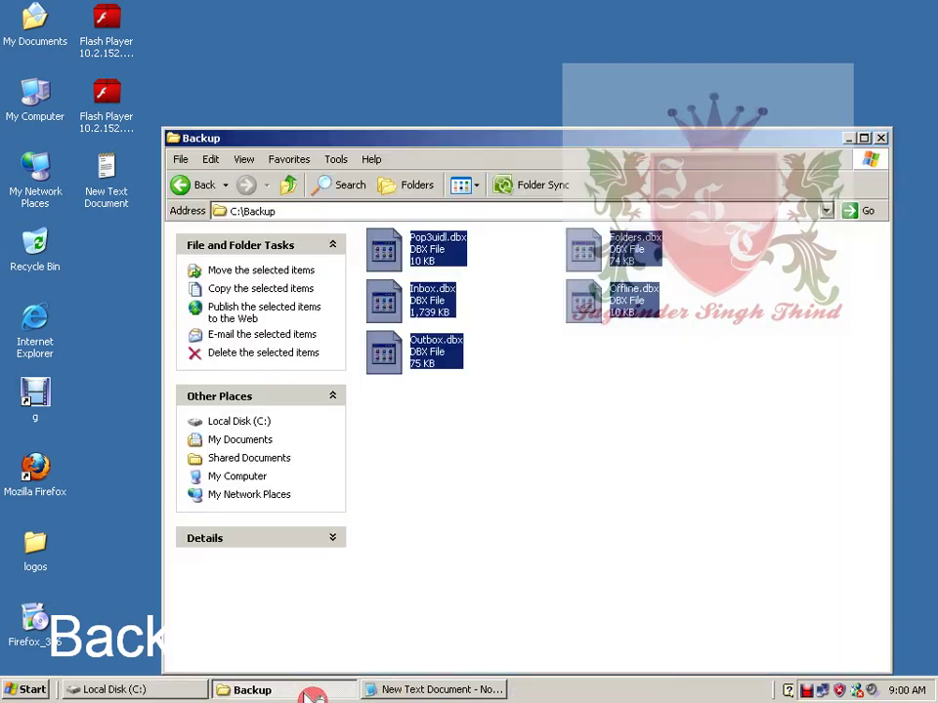
pyautogui.rightClick(393, 361)
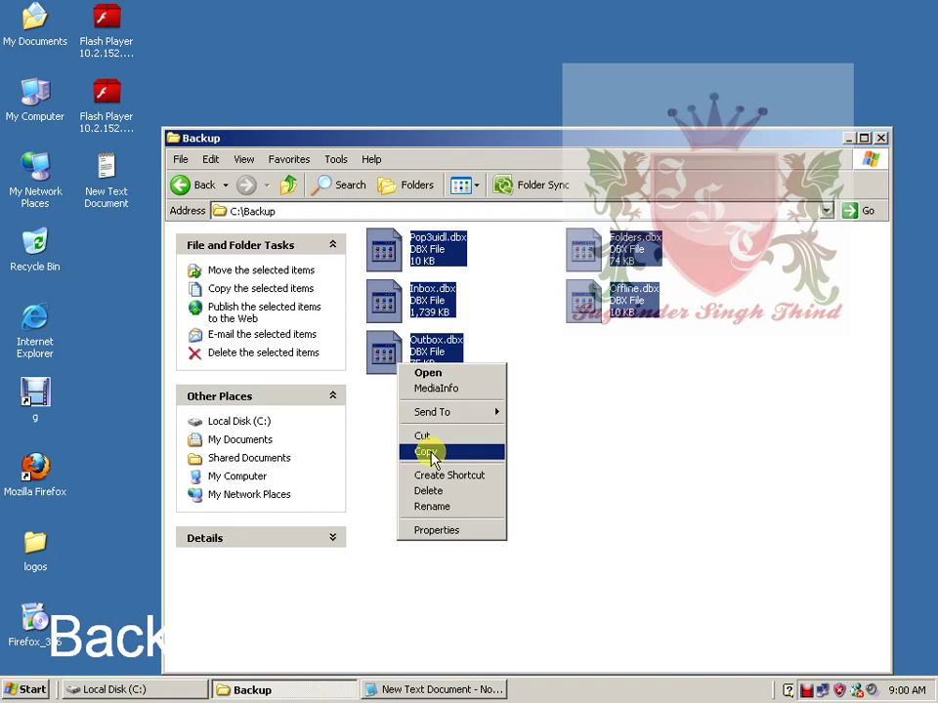
pyautogui.click(430, 454)
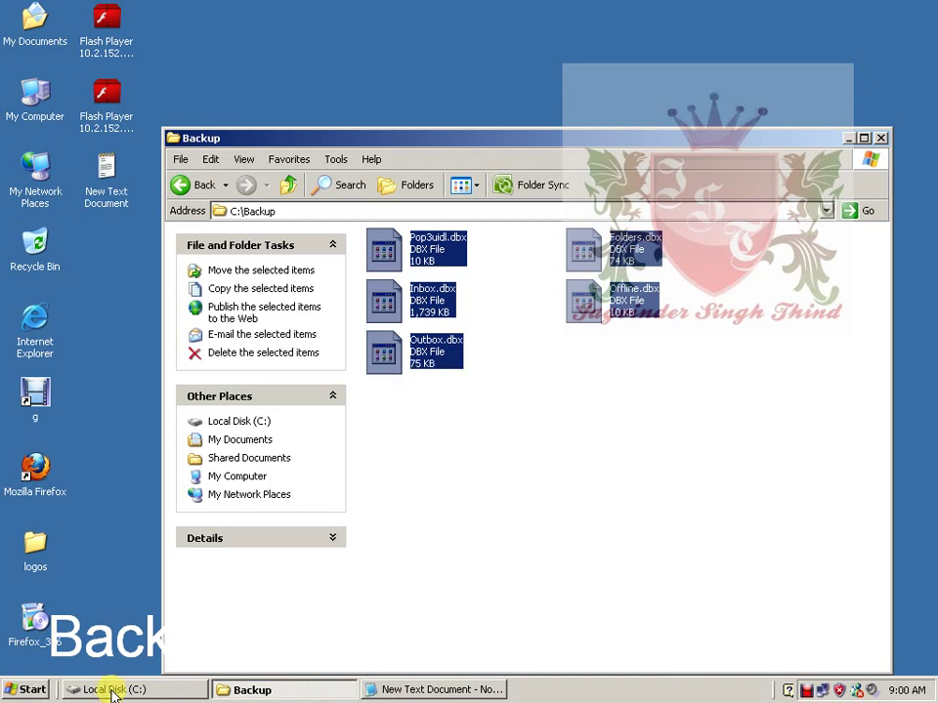
# Launch Outlook Express from the installed programs.
pyautogui.click(22, 691)
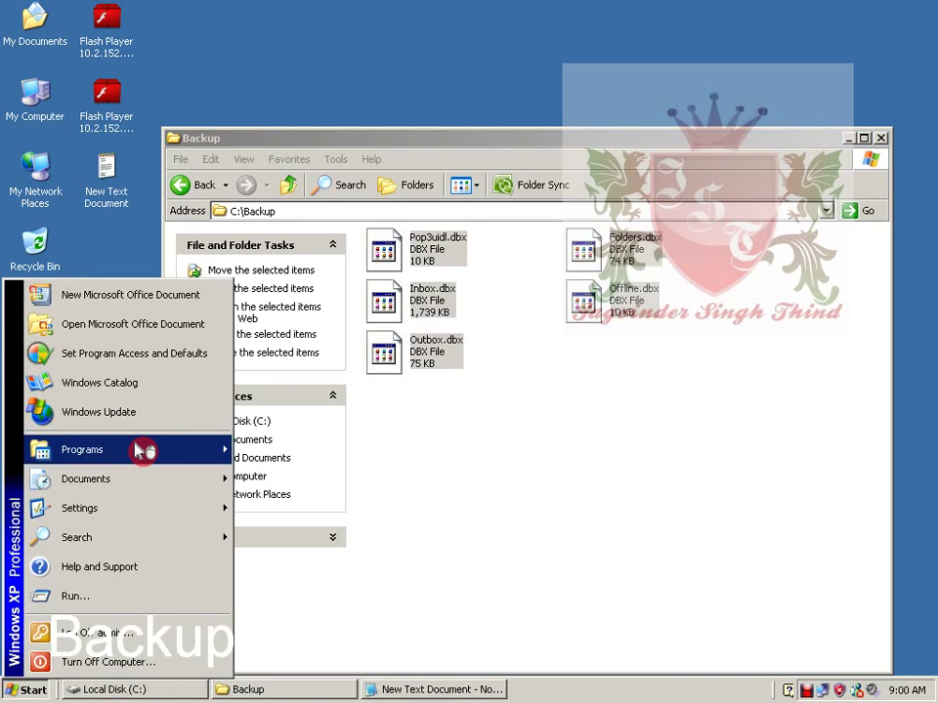
pyautogui.click(140, 450)
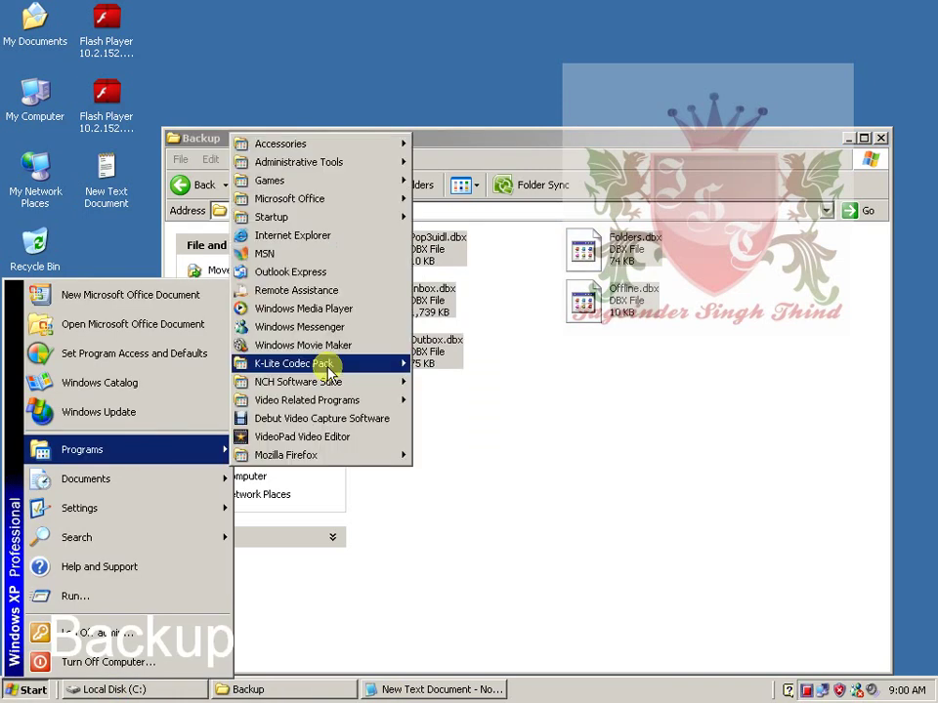
pyautogui.click(328, 273)
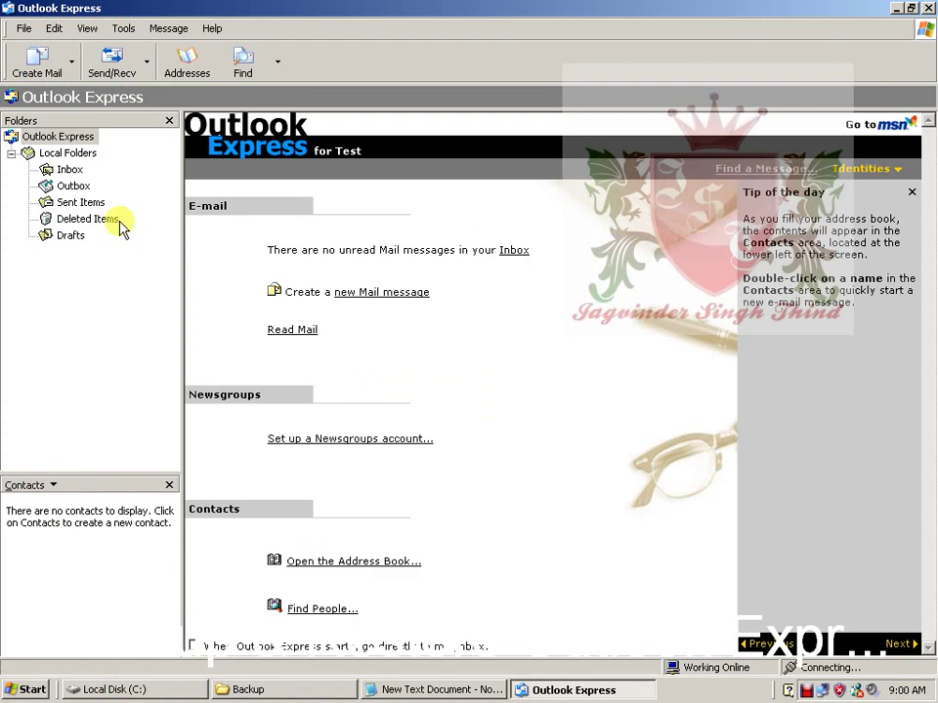
# Copy the full message store folder path from the Outlook Express maintenance options and close the Store Location dialog.
pyautogui.click(121, 28)
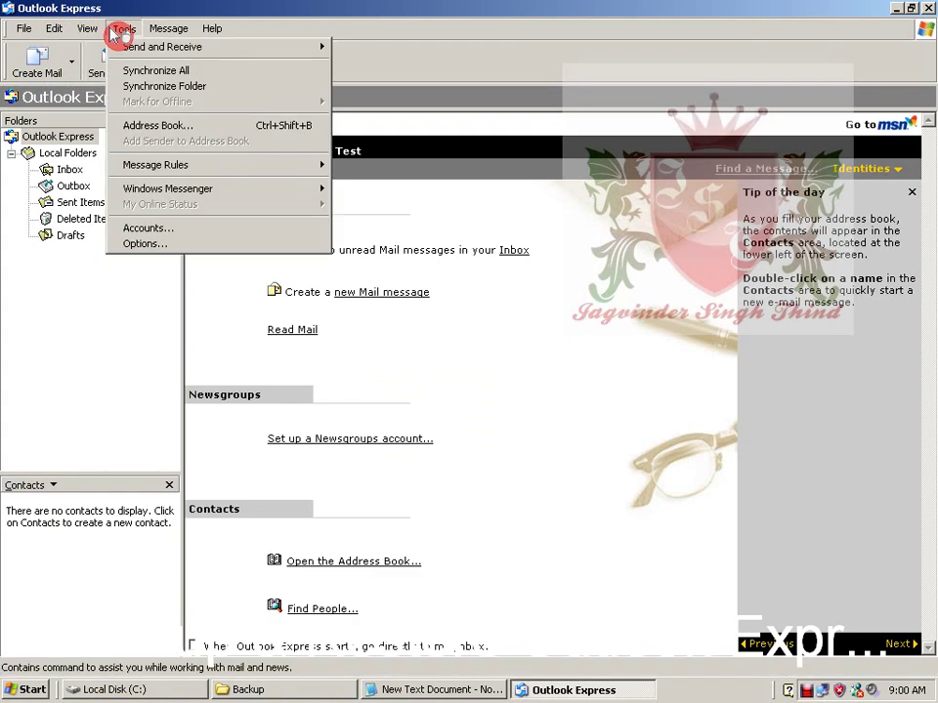
pyautogui.click(144, 244)
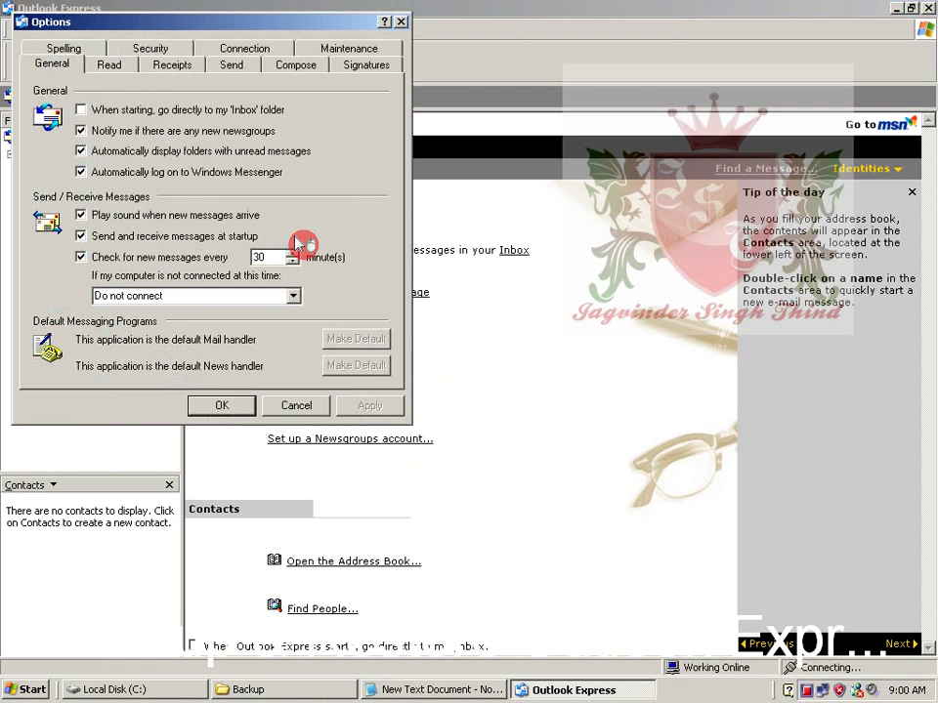
pyautogui.click(344, 48)
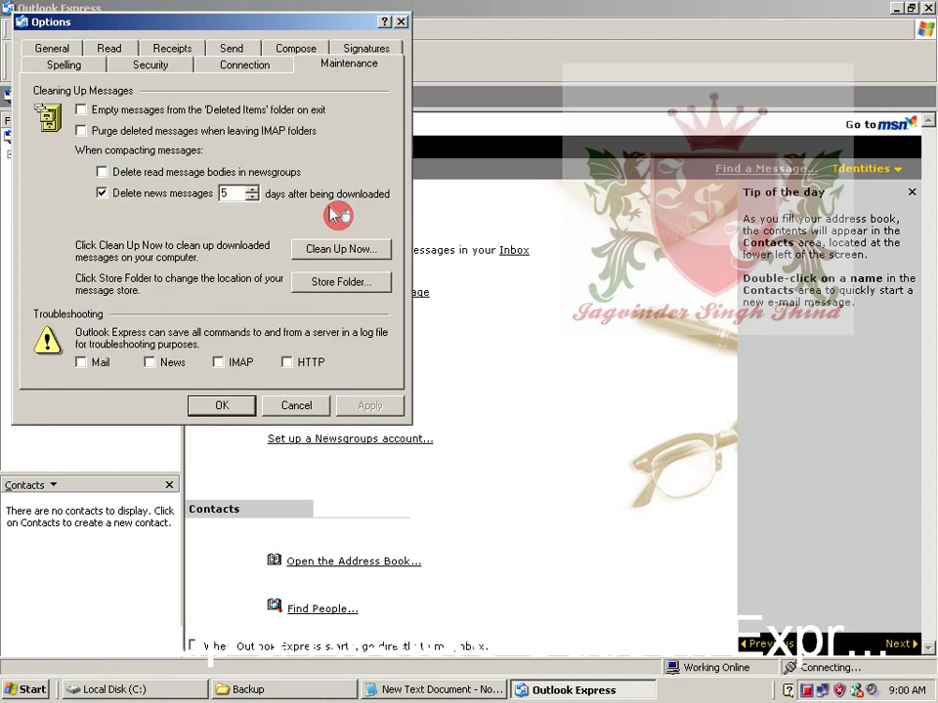
pyautogui.click(332, 282)
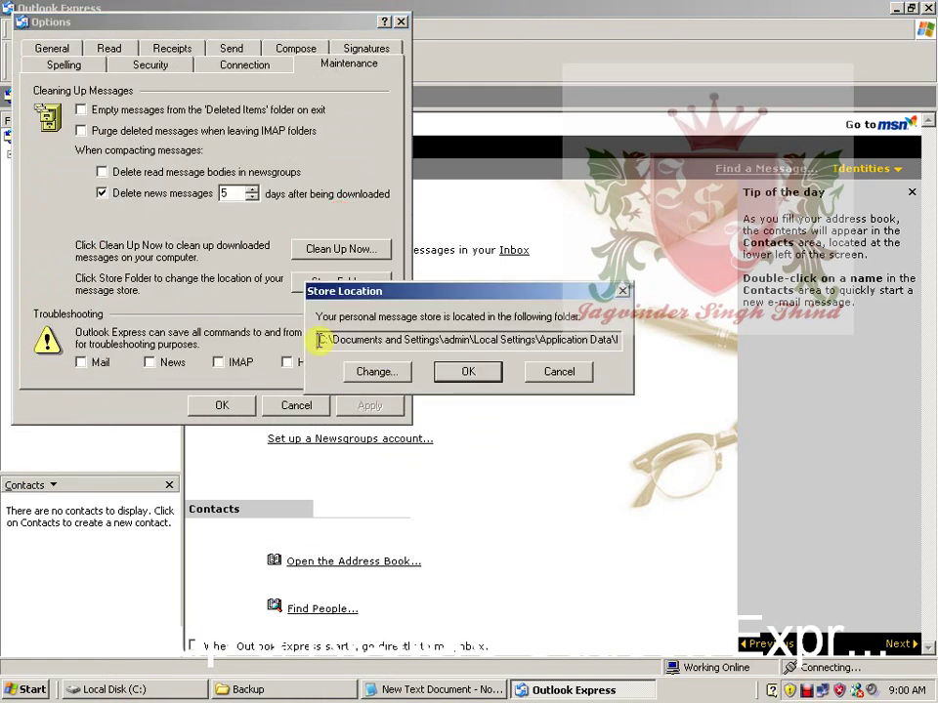
pyautogui.moveTo(319, 340); pyautogui.dragTo(642, 340)
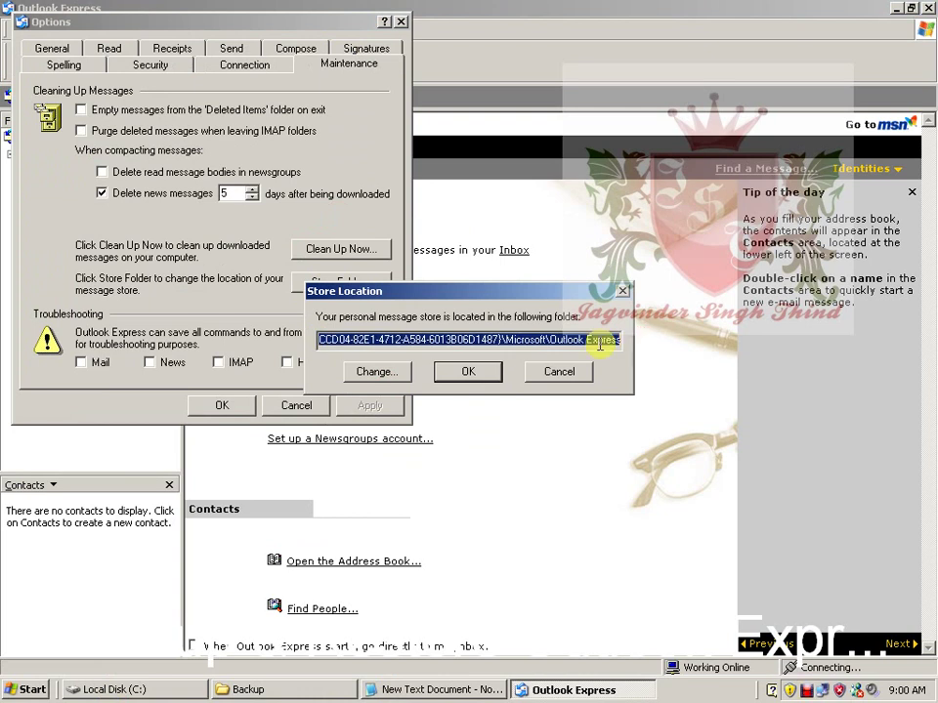
pyautogui.rightClick(600, 344)
pyautogui.click(615, 392)
pyautogui.click(468, 371)
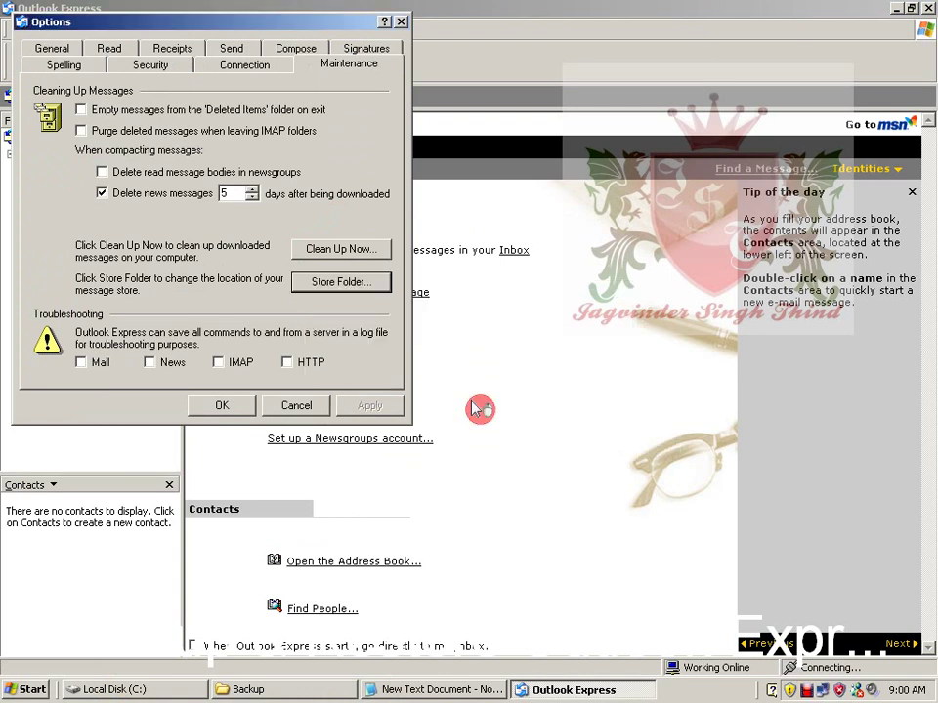
# Open the message store folder in Explorer by running the copied path in the Run dialog, replacing its previous entry.
pyautogui.click(29, 690)
pyautogui.click(115, 595)
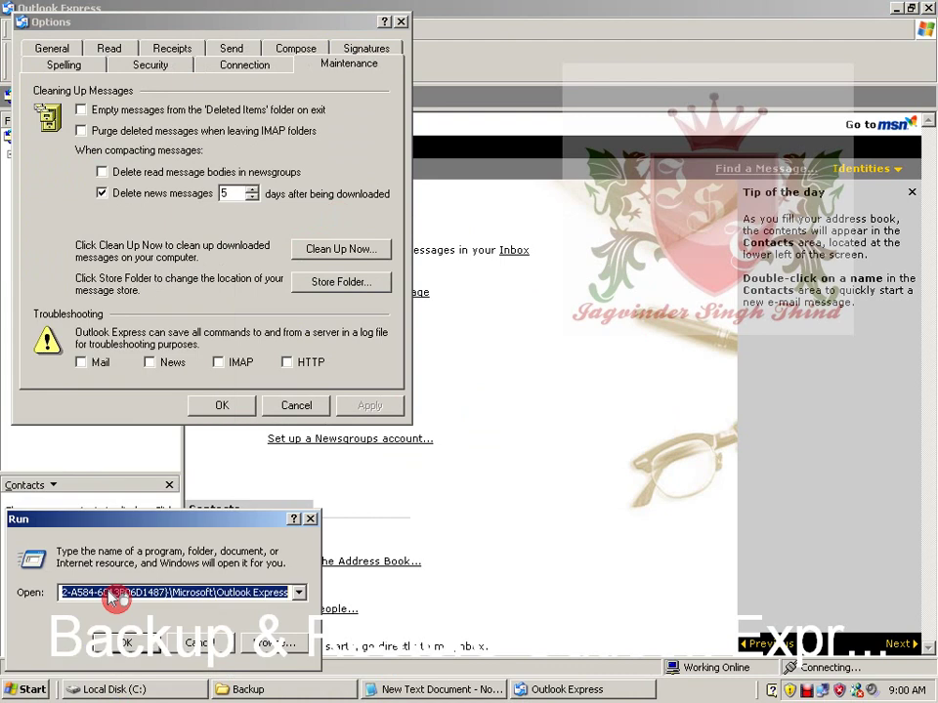
pyautogui.press('BackSpace')
pyautogui.press('Escape')
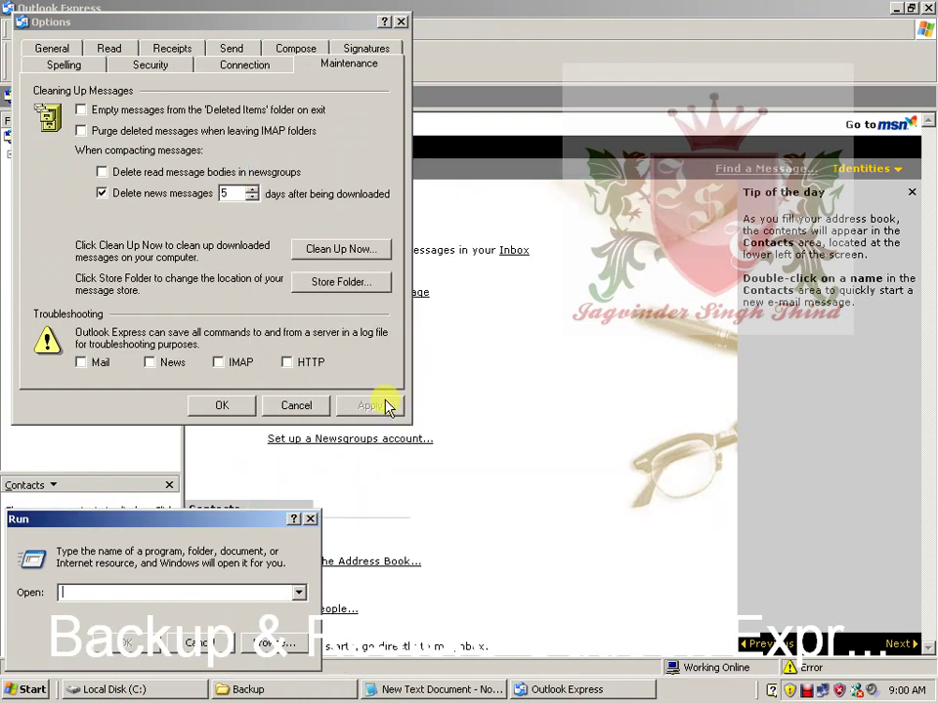
pyautogui.click(141, 591)
pyautogui.rightClick(143, 591)
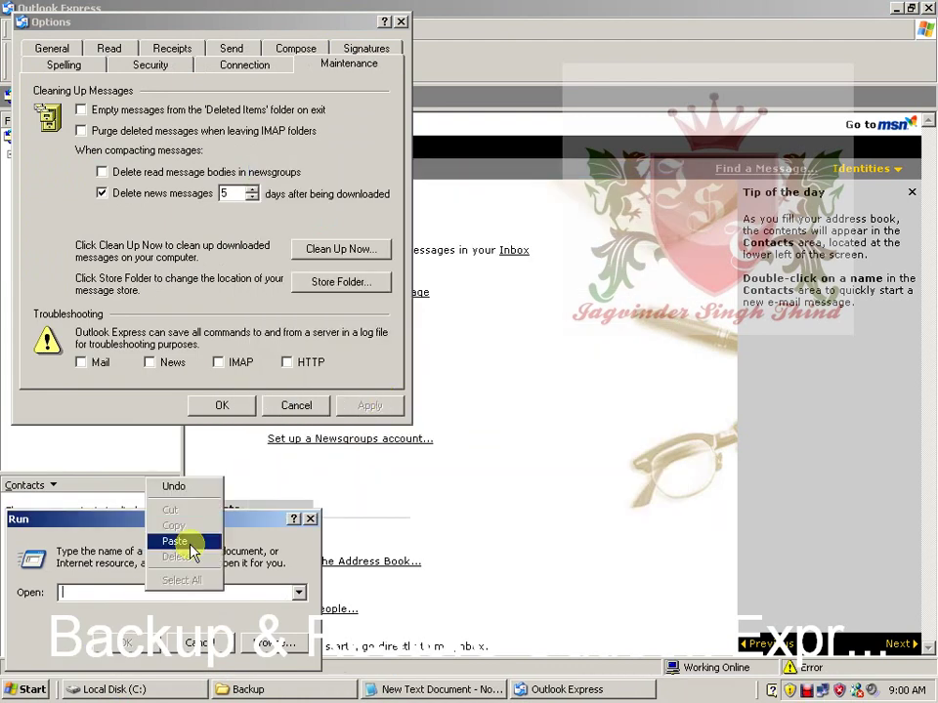
pyautogui.click(190, 549)
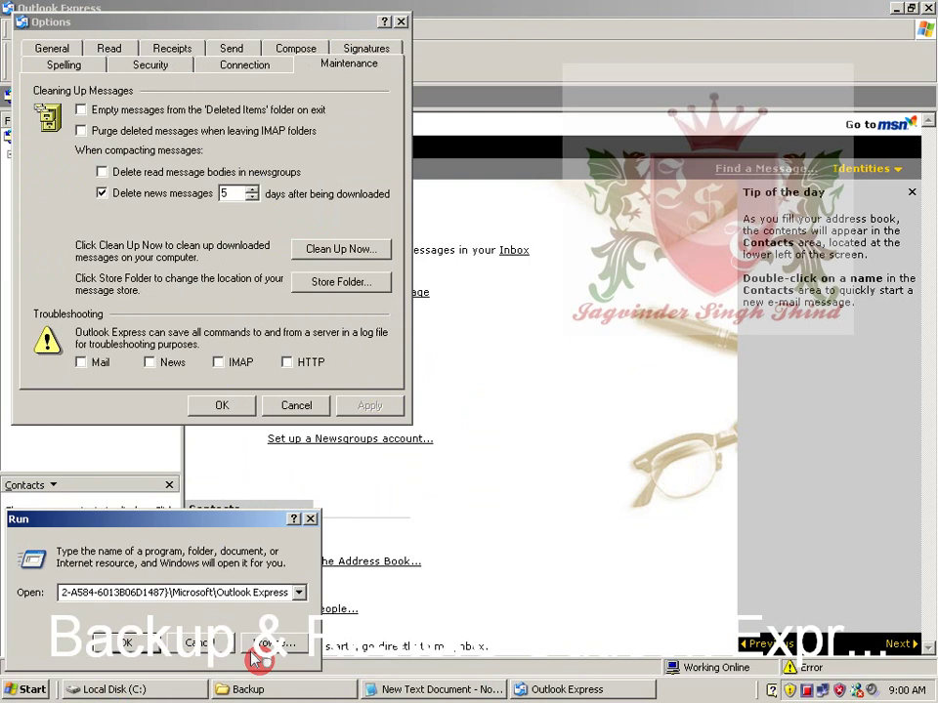
pyautogui.click(128, 642)
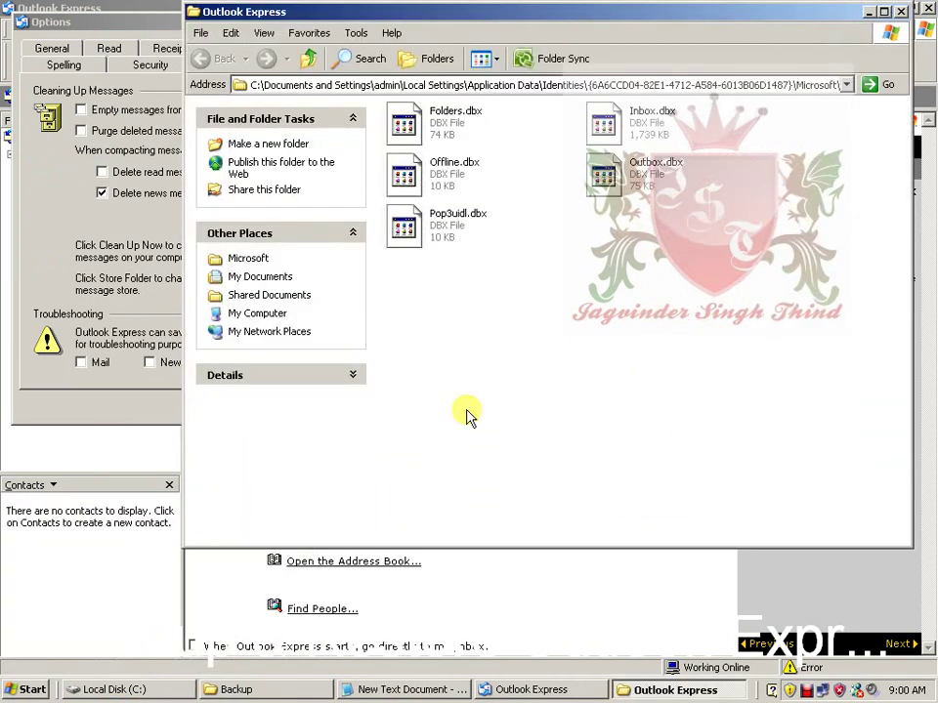
# Switch to the C:\Backup folder and copy all its selected .dbx files again.
pyautogui.click(493, 342)
pyautogui.rightClick(496, 342)
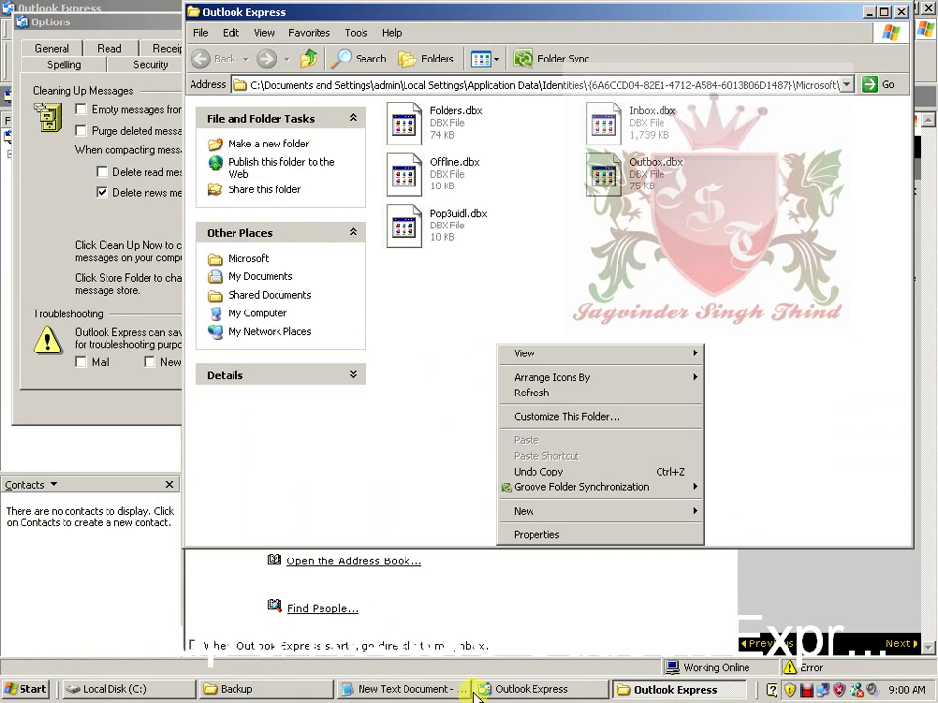
pyautogui.click(310, 686)
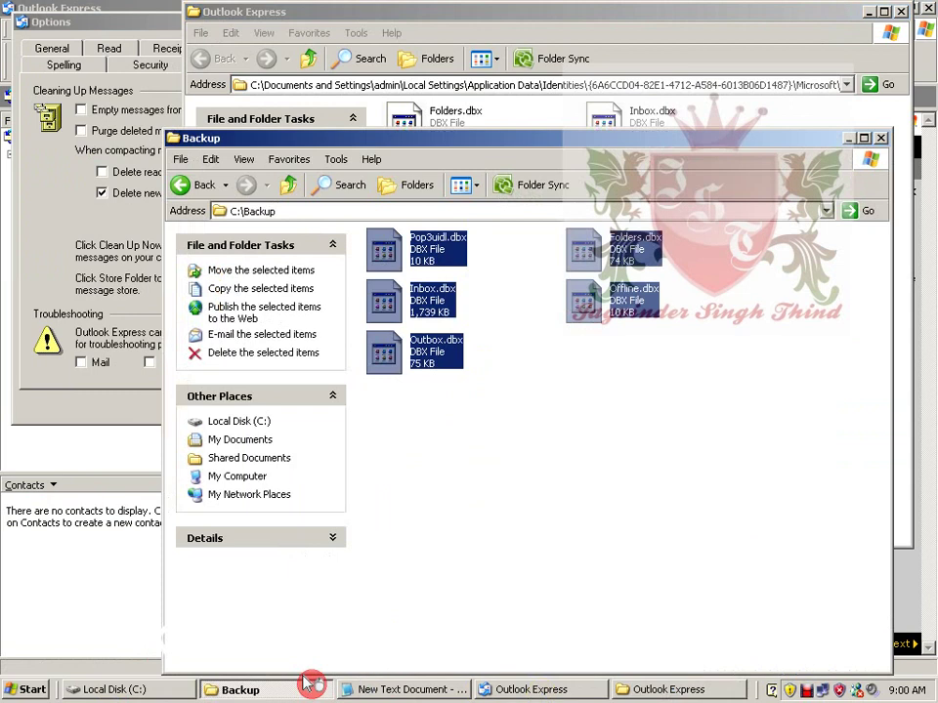
pyautogui.rightClick(595, 319)
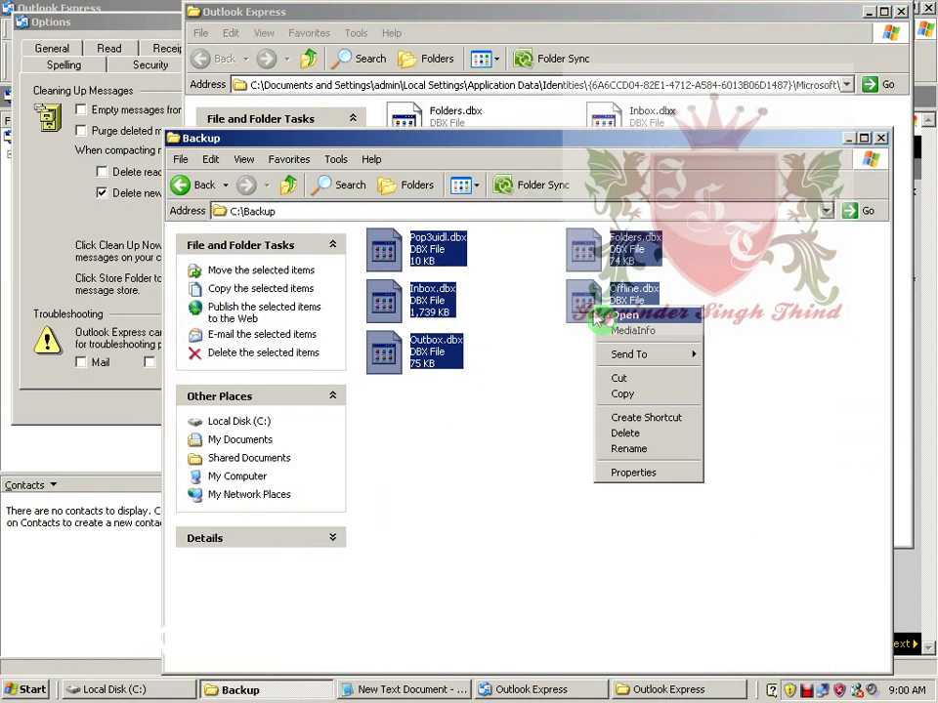
pyautogui.click(624, 394)
# Try to paste the backup files into the message store folder while Outlook Express is open, replacing all existing files.
pyautogui.click(771, 107)
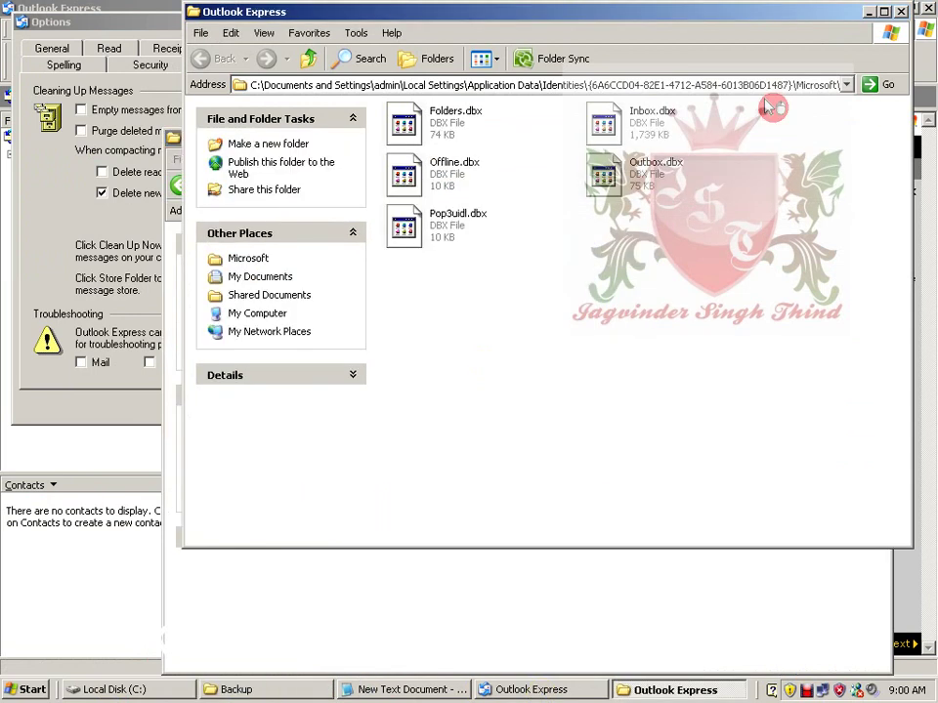
pyautogui.rightClick(771, 107)
pyautogui.click(697, 203)
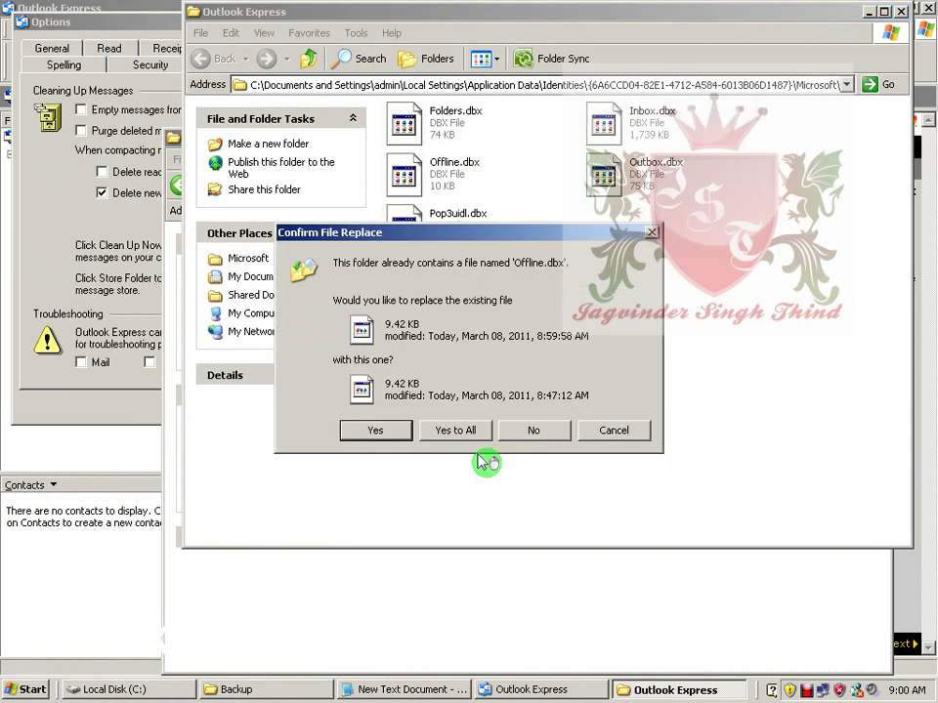
pyautogui.click(455, 430)
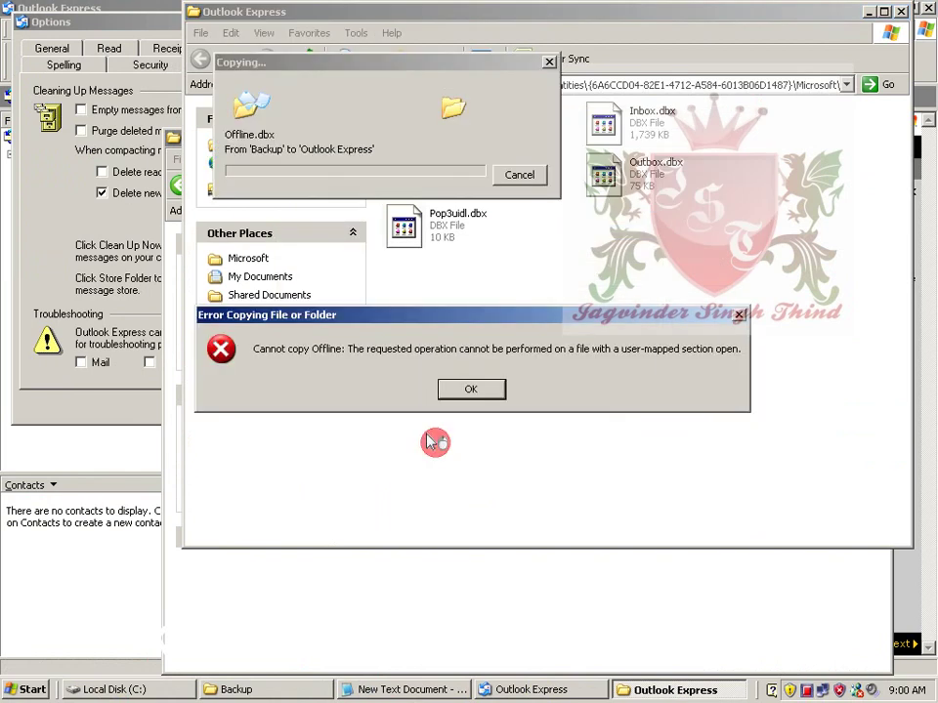
pyautogui.click(492, 395)
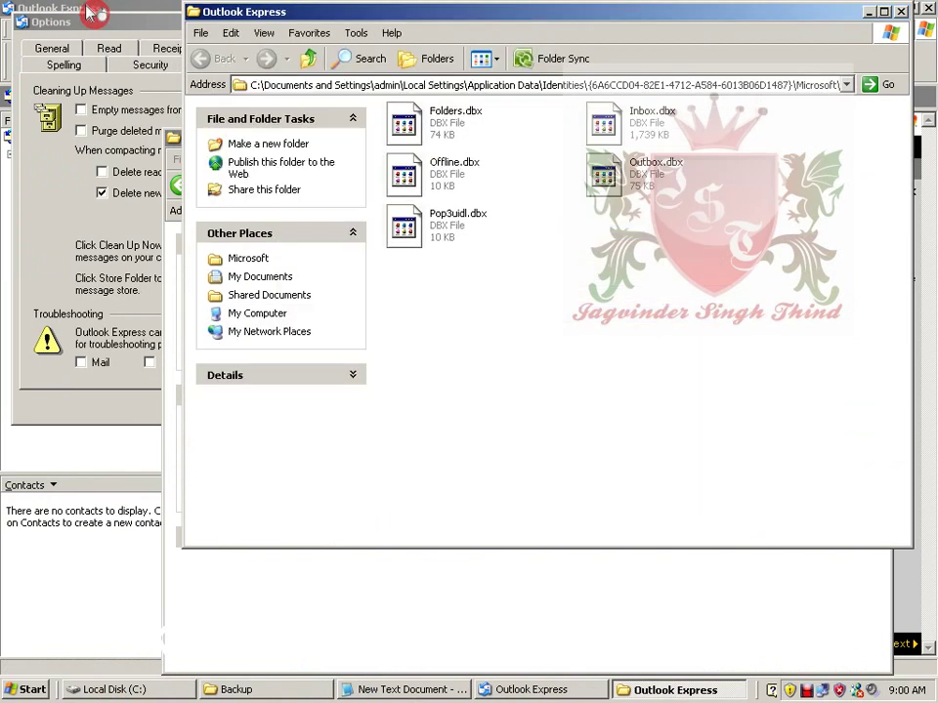
# Close the Options dialog and exit Outlook Express.
pyautogui.click(95, 11)
pyautogui.click(397, 21)
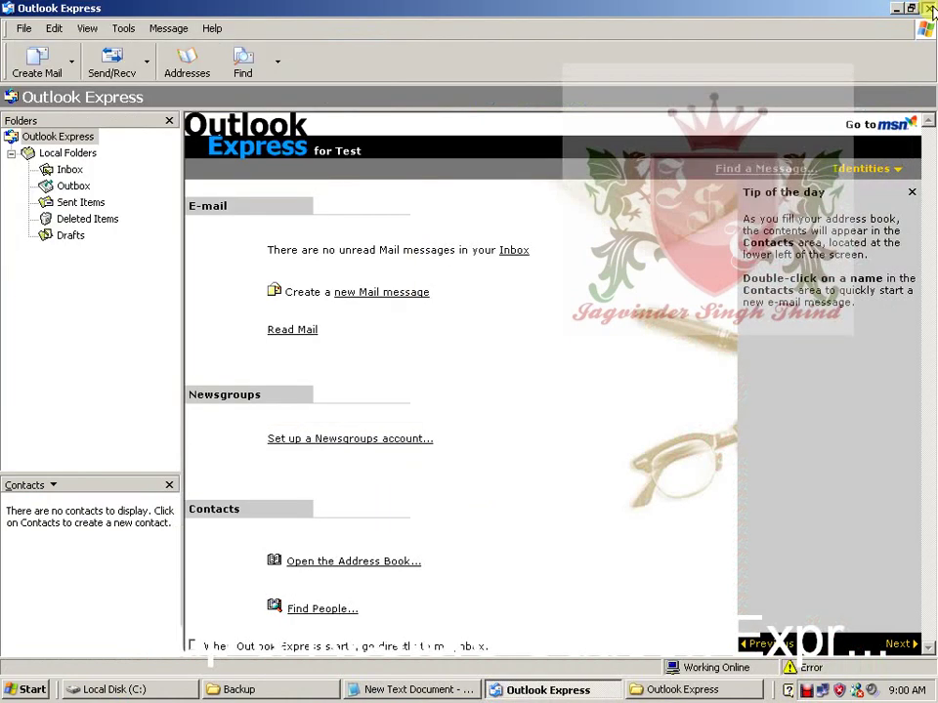
pyautogui.click(930, 9)
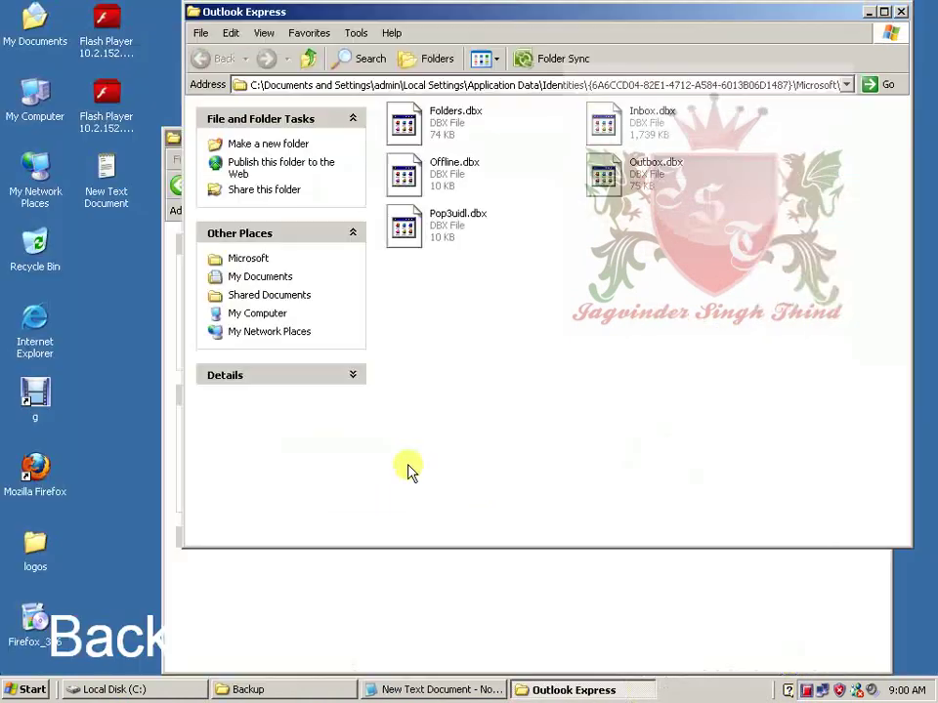
# Paste the backup files into the message store folder, replacing all existing files, and minimize both folder windows.
pyautogui.rightClick(526, 372)
pyautogui.click(555, 465)
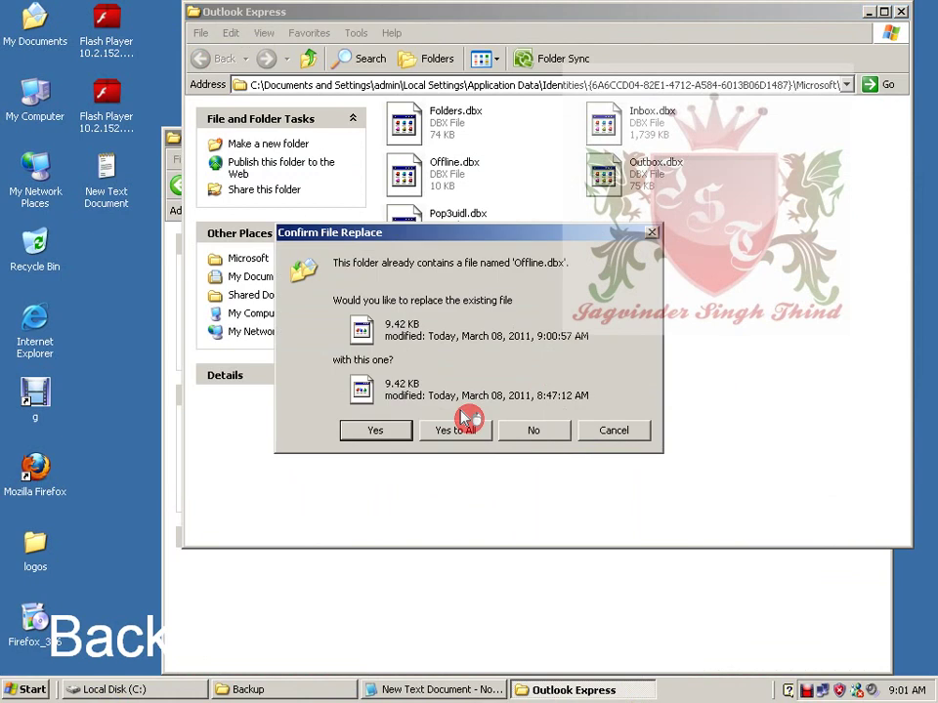
pyautogui.click(456, 430)
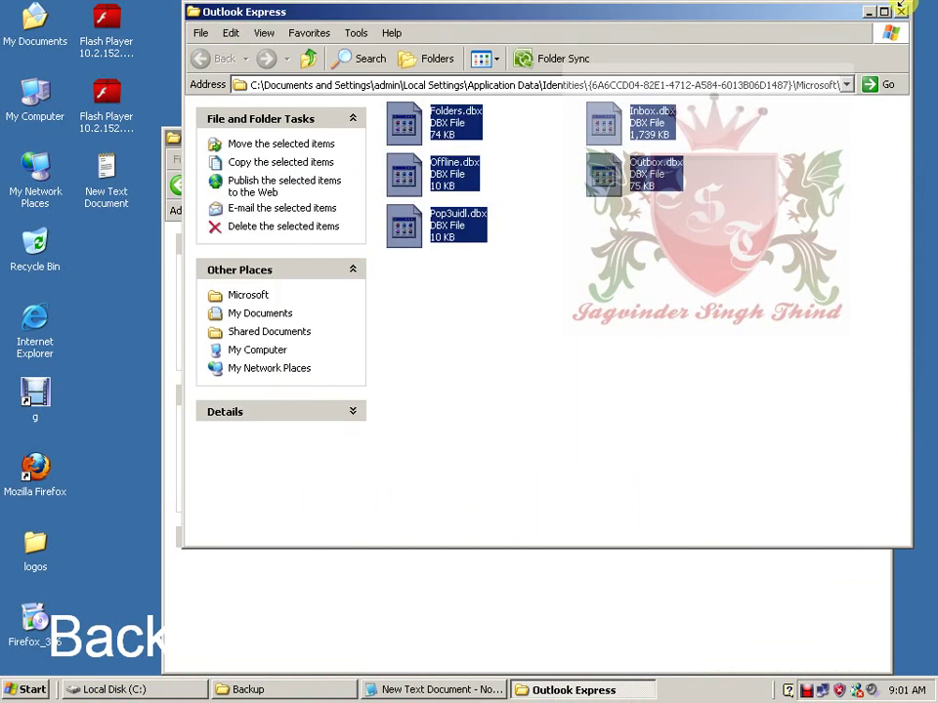
pyautogui.click(869, 12)
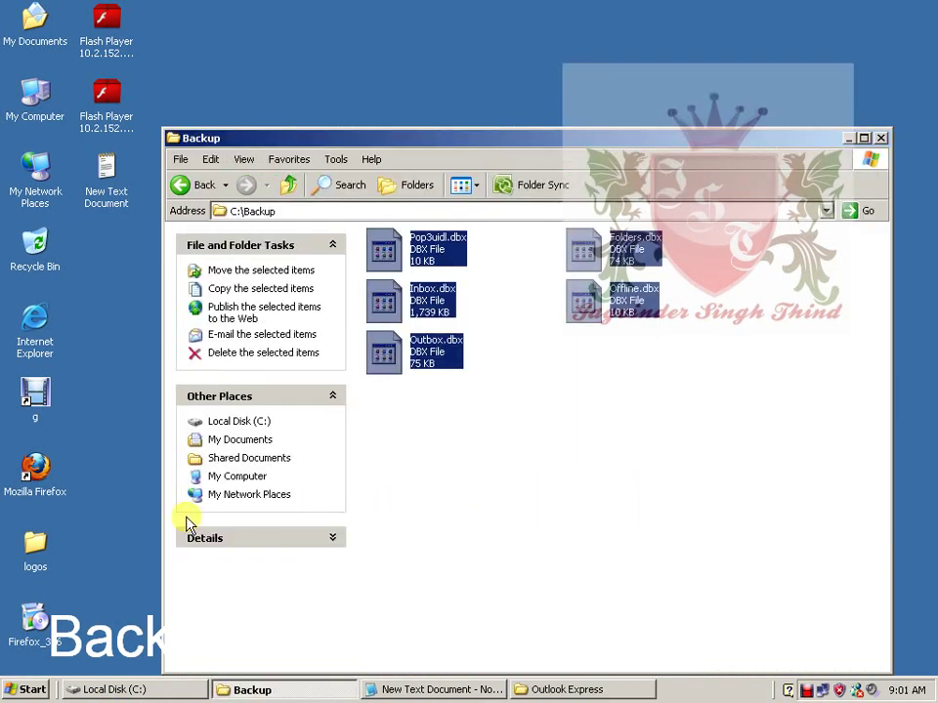
pyautogui.click(848, 139)
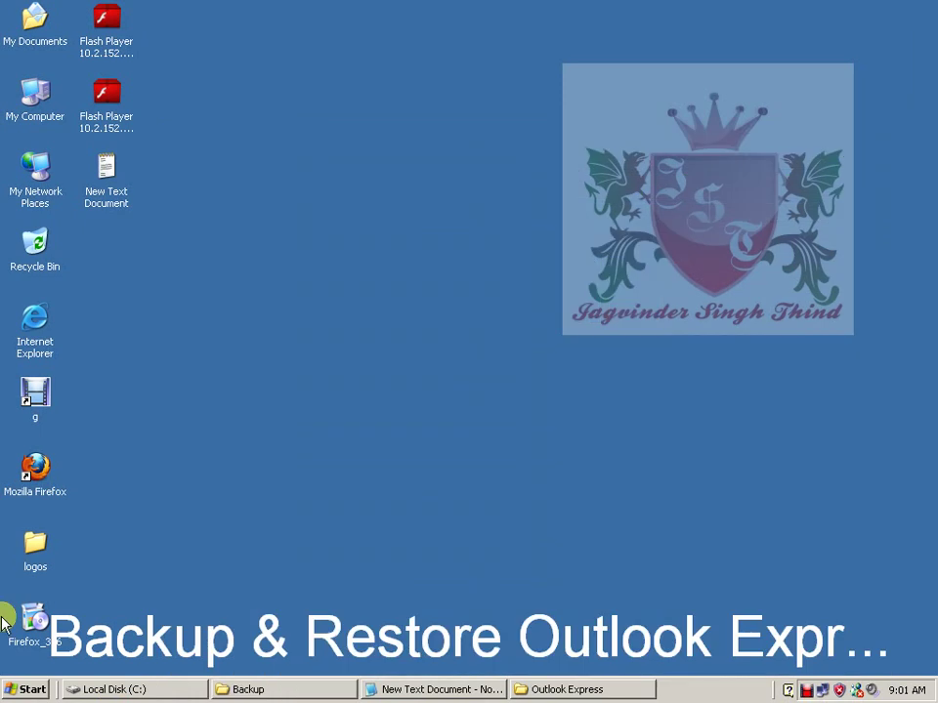
# Start Outlook Express and open the Inbox to check the restored messages.
pyautogui.click(24, 689)
pyautogui.moveTo(115, 457)
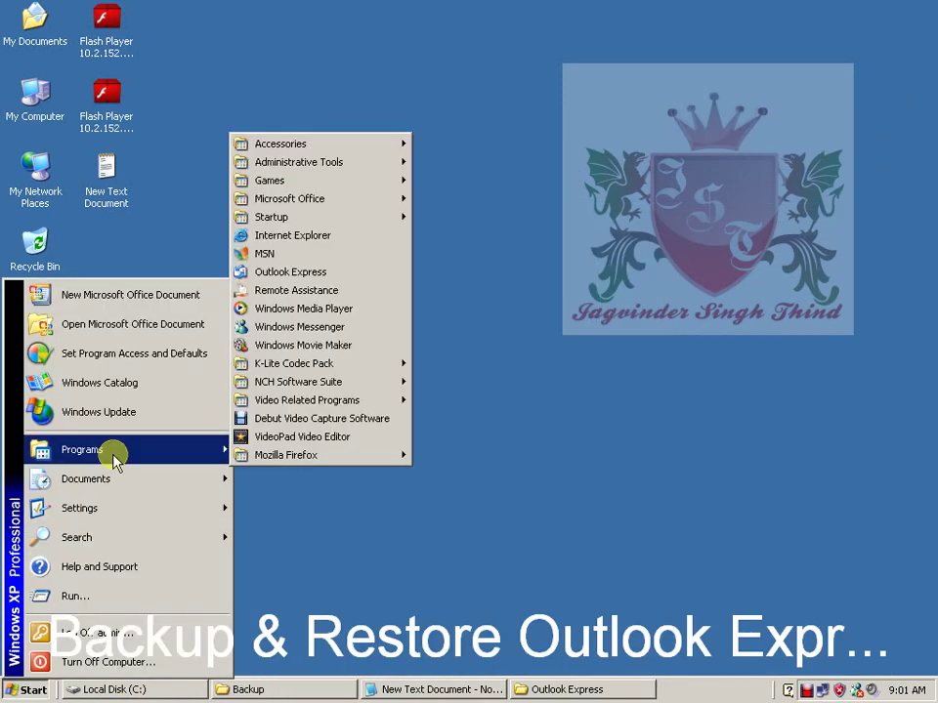
pyautogui.click(322, 281)
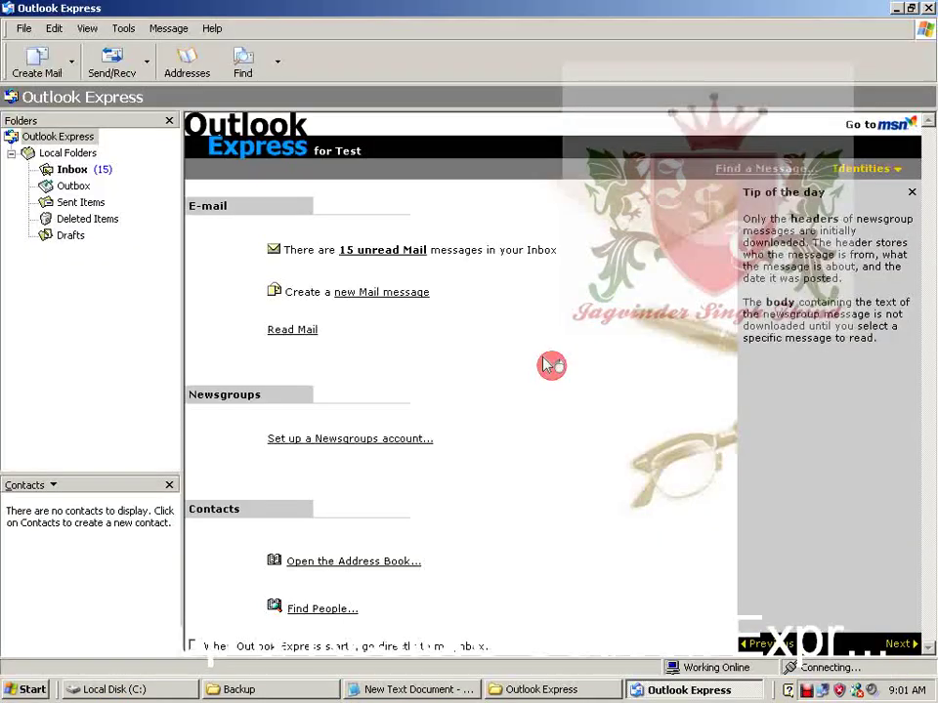
pyautogui.click(71, 172)
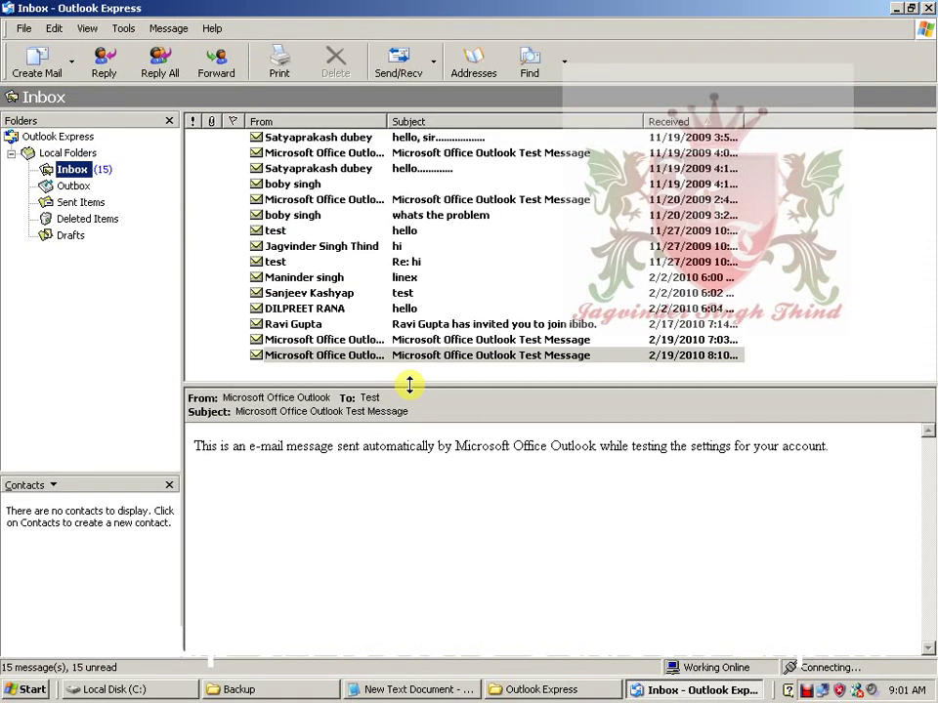
# Add the lines "That's all" and "Bye" to the Notepad text document and hide the Outlook Express error dialog.
pyautogui.click(422, 690)
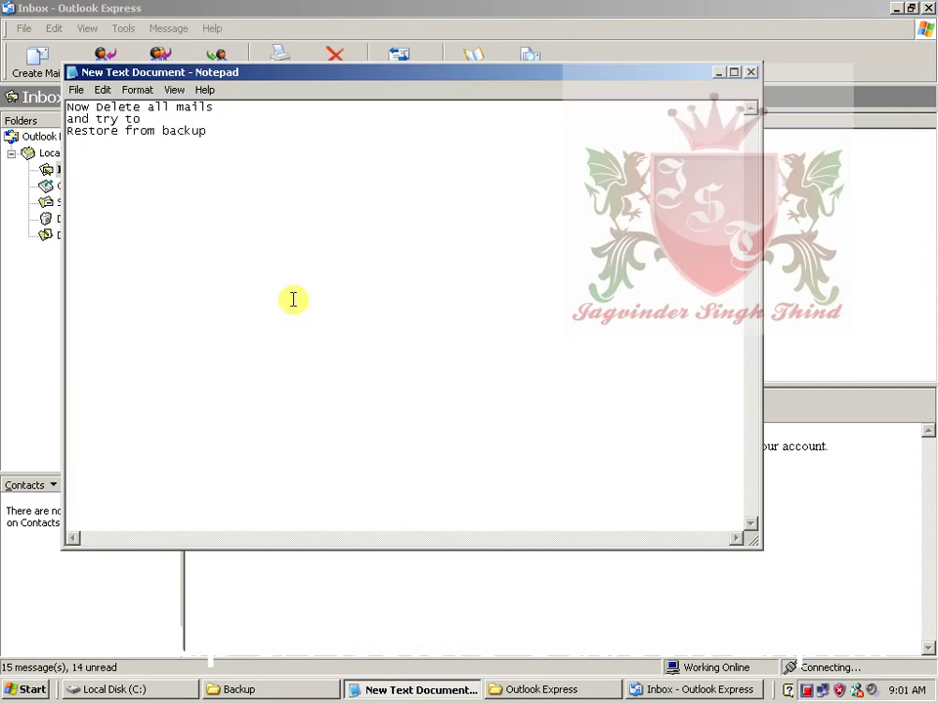
pyautogui.write("That's")
pyautogui.write('all')
pyautogui.press('Return')
pyautogui.write('Bye')
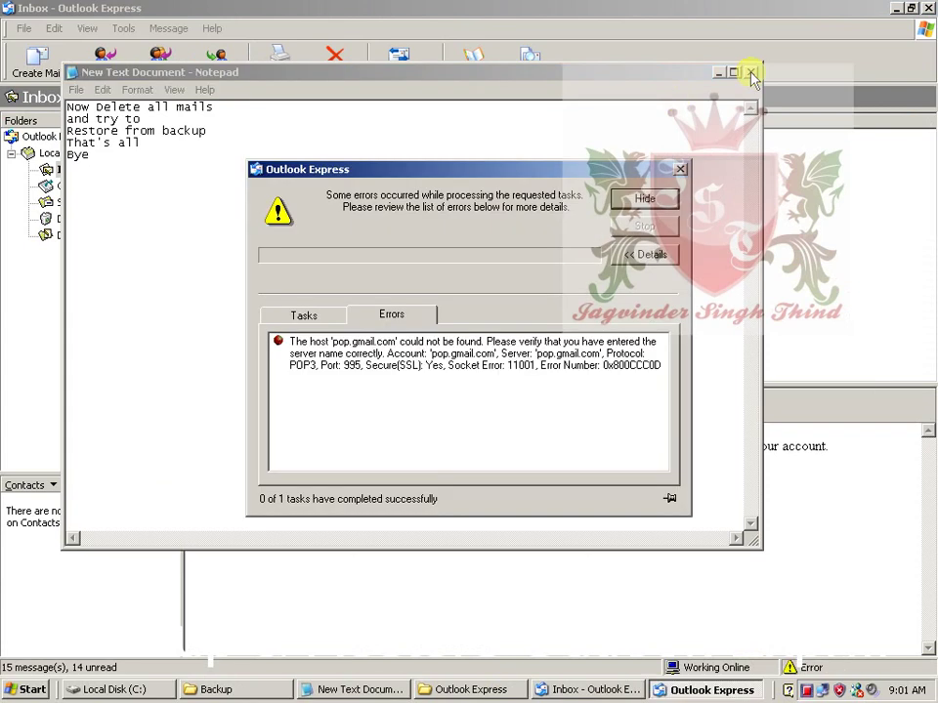
pyautogui.click(647, 199)
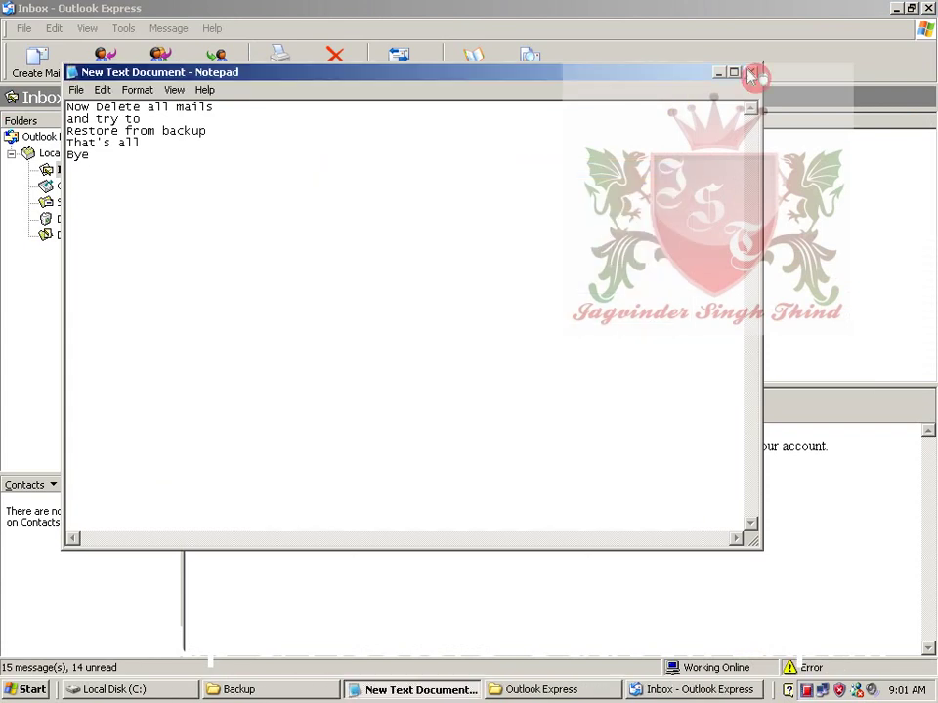